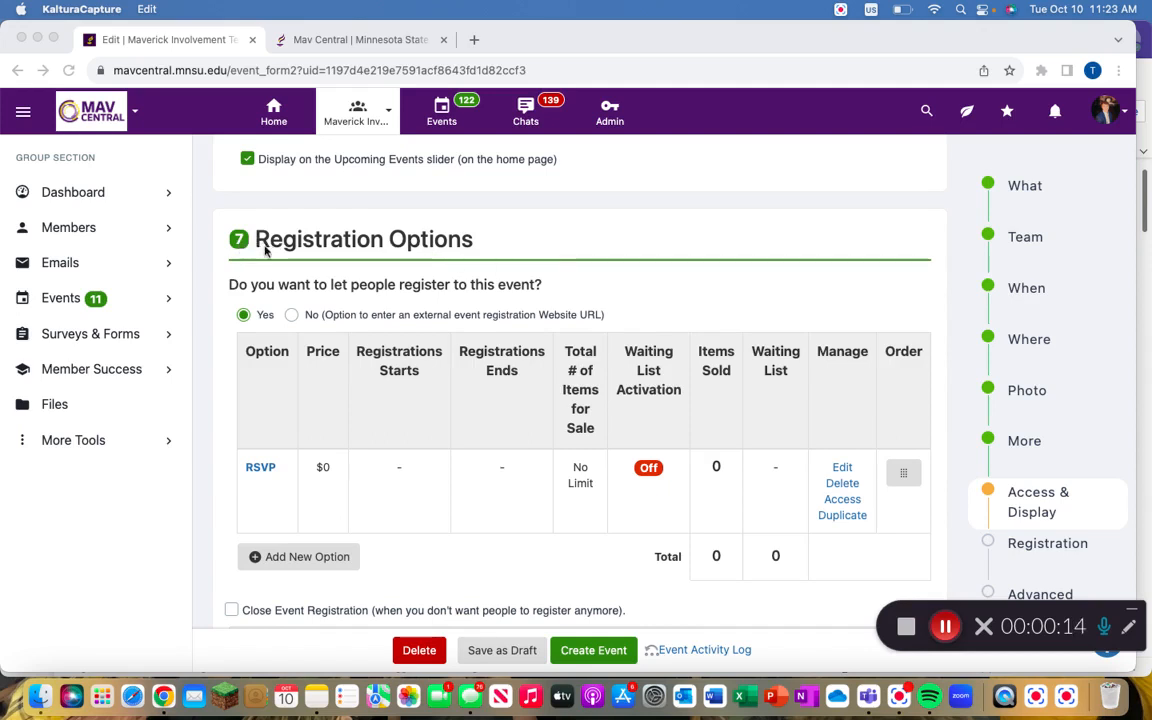
Review the settings of the existing RSVP registration option and close them without changes.
scroll(449, 289, down, 1)
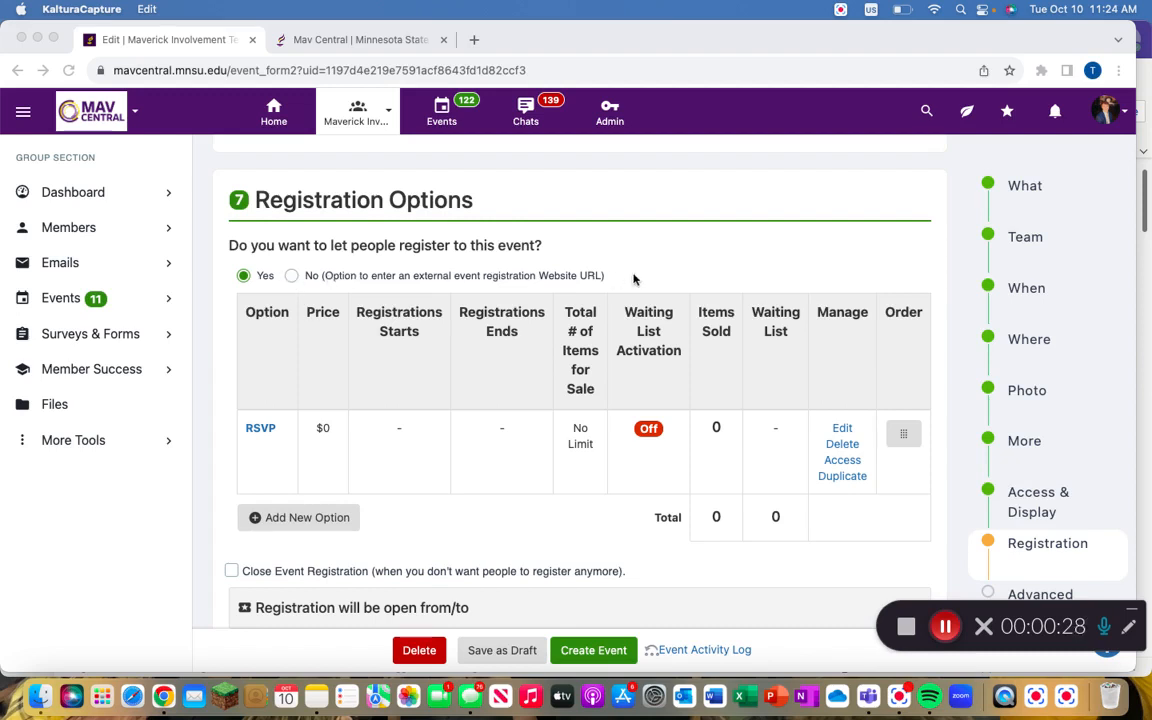
click(575, 254)
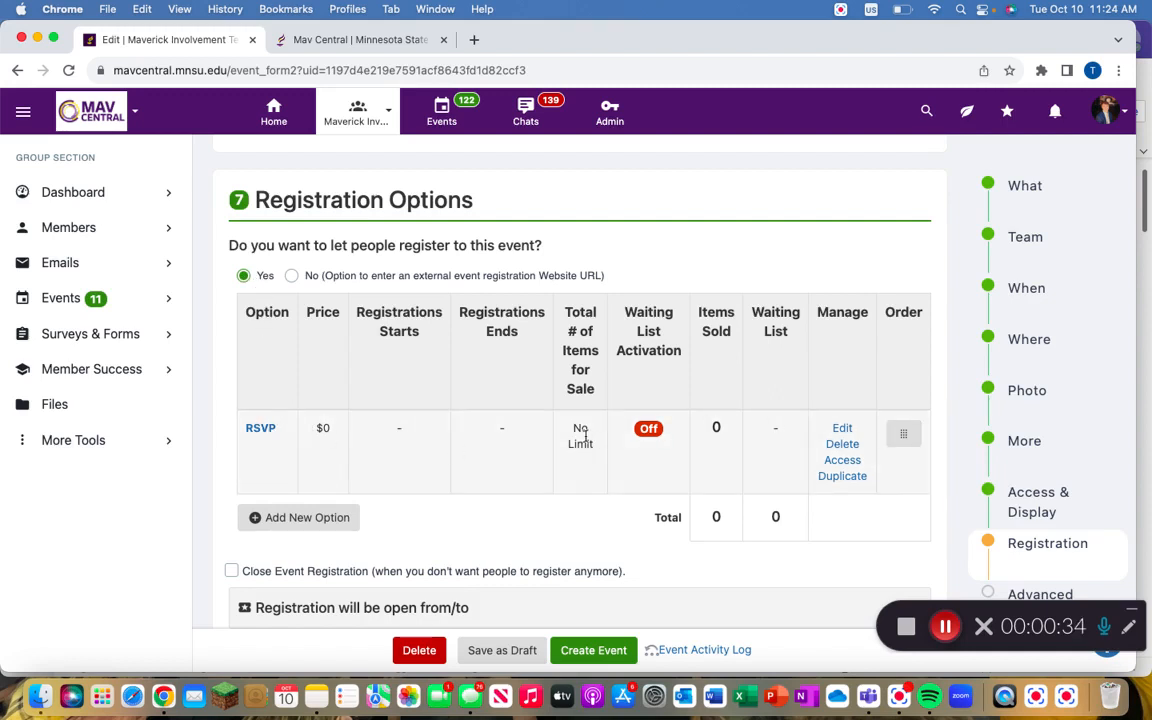
click(843, 430)
scroll(772, 425, down, 3)
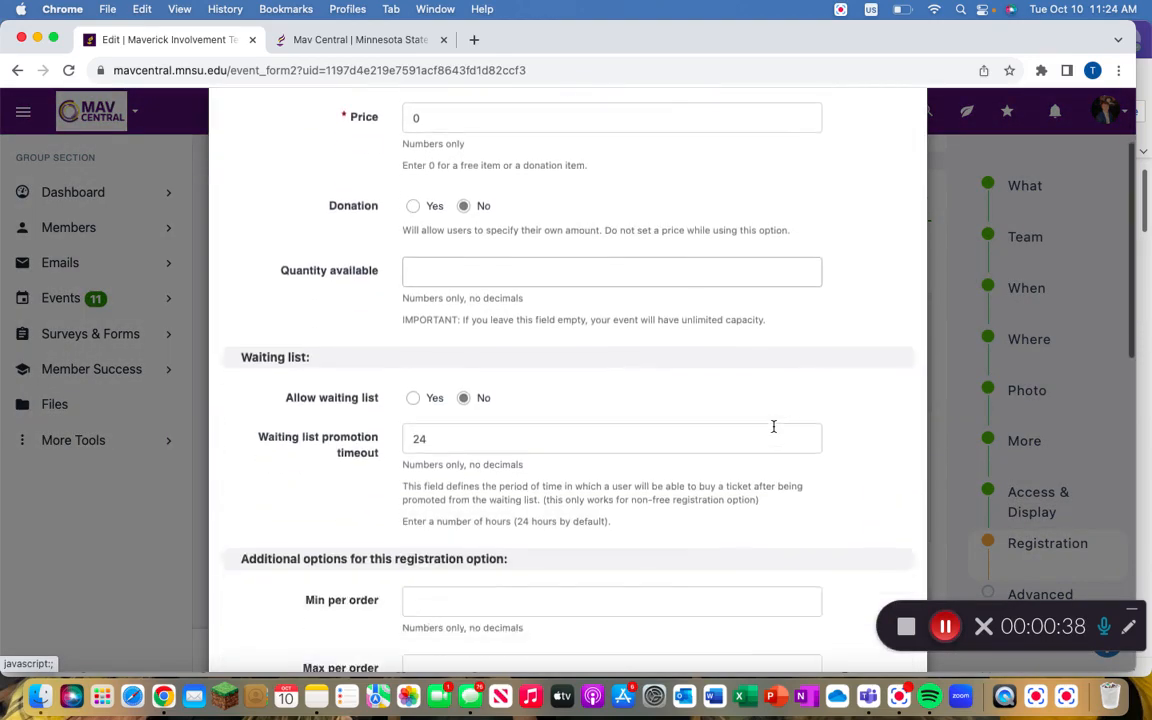
scroll(774, 429, down, 3)
scroll(774, 420, up, 6)
click(906, 137)
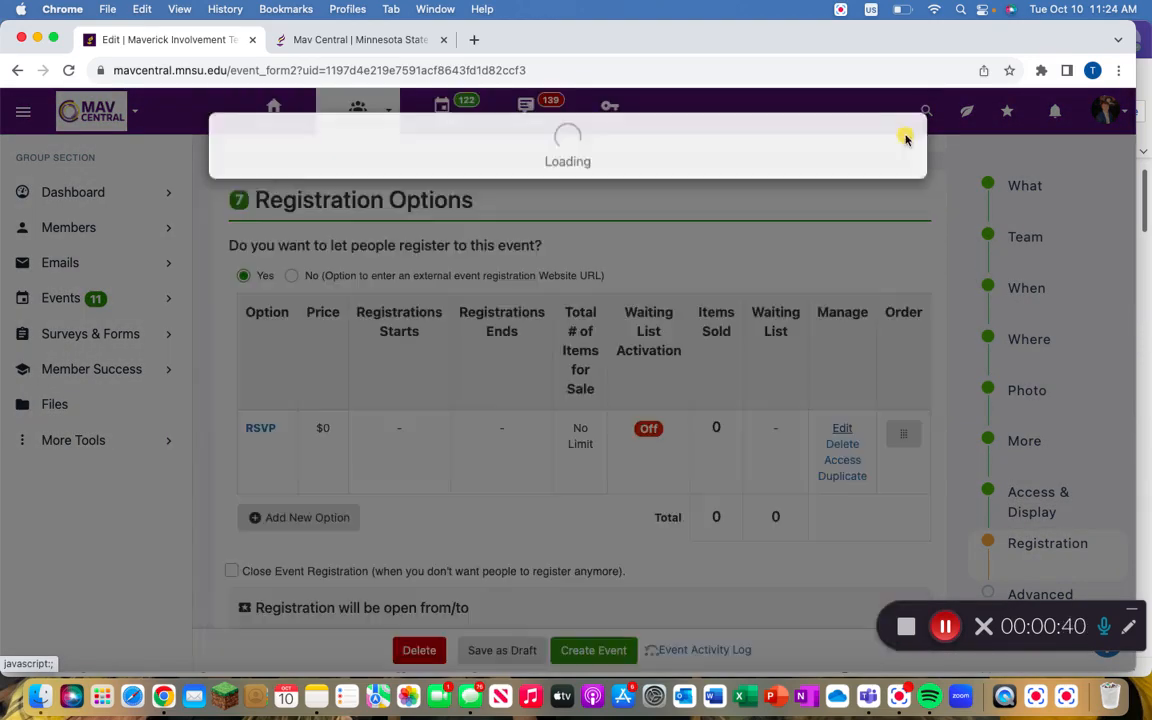
Add a new registration option named VIP Access with a price of 10.
scroll(625, 332, down, 1)
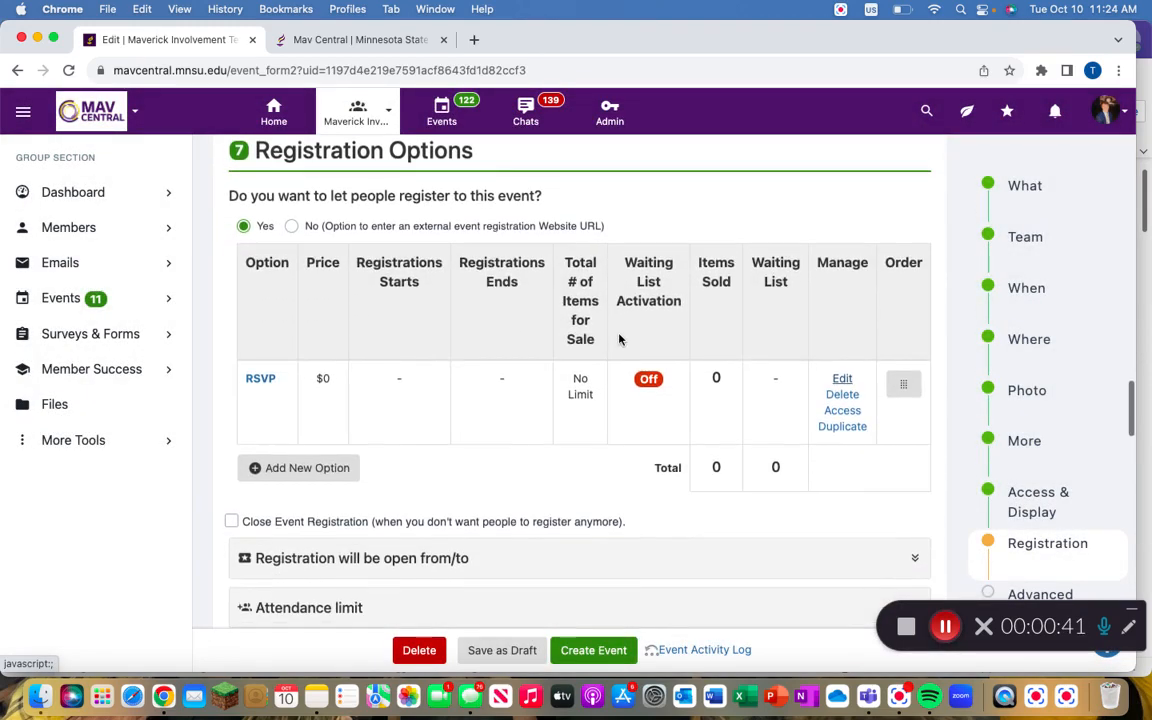
click(333, 474)
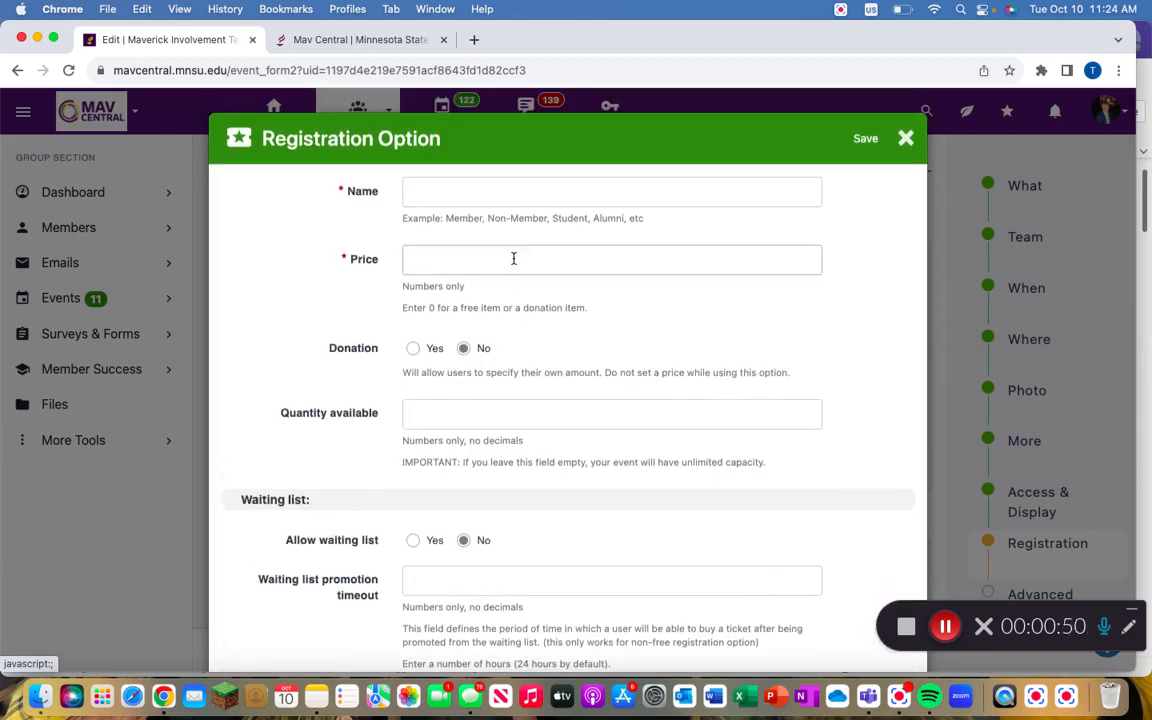
click(496, 190)
text(Vip)
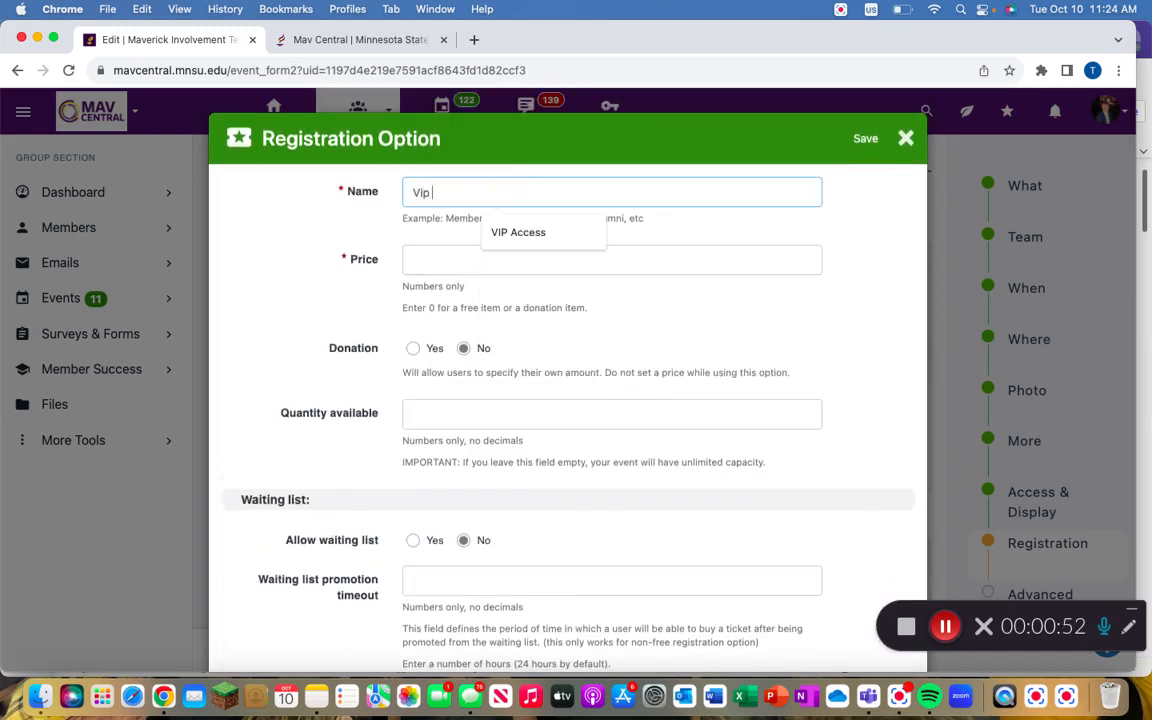
key(BackSpace)
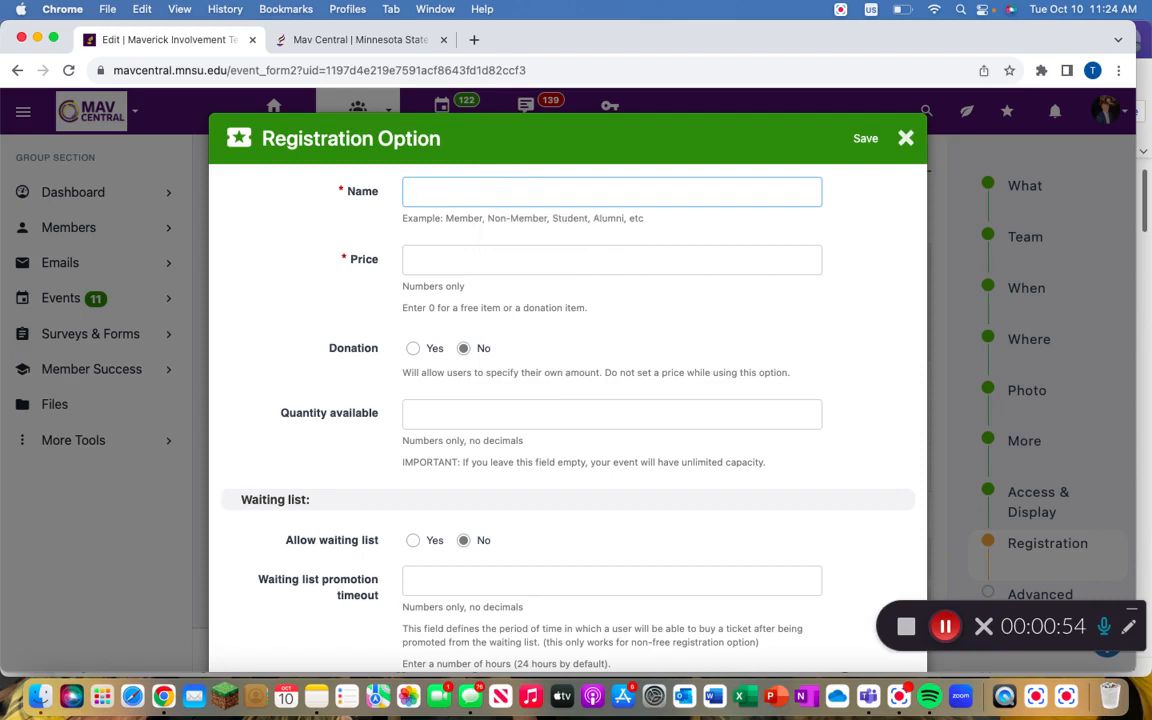
text(VIP Access)
click(524, 261)
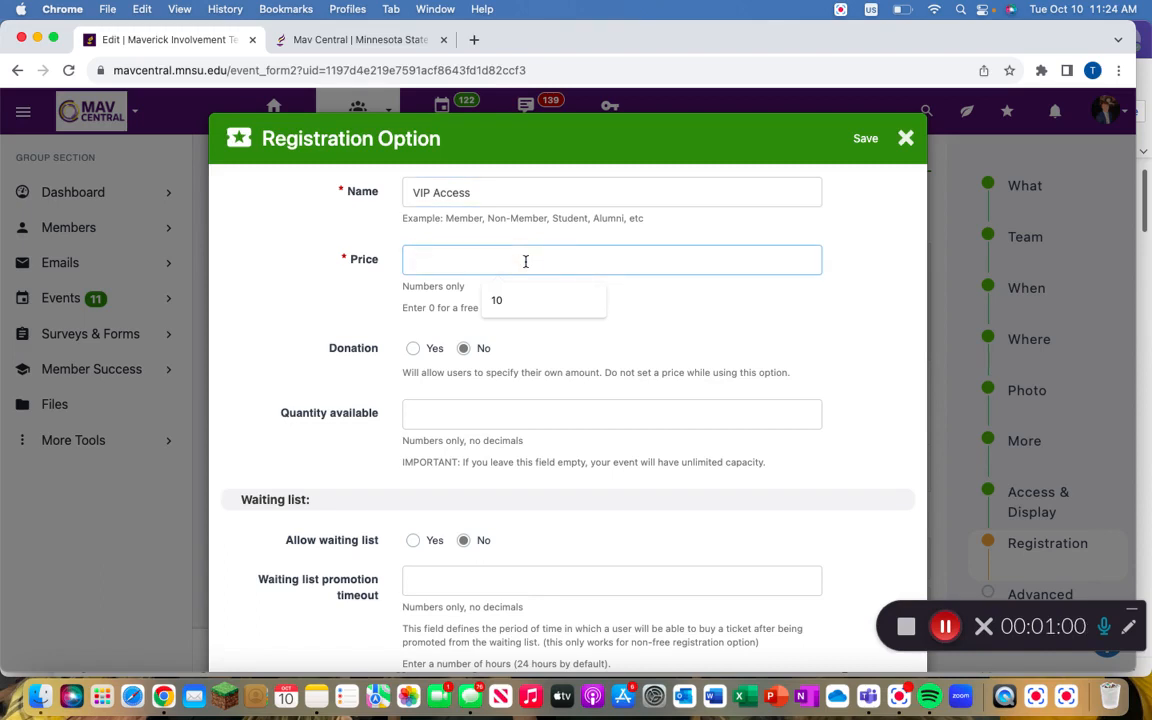
text(10)
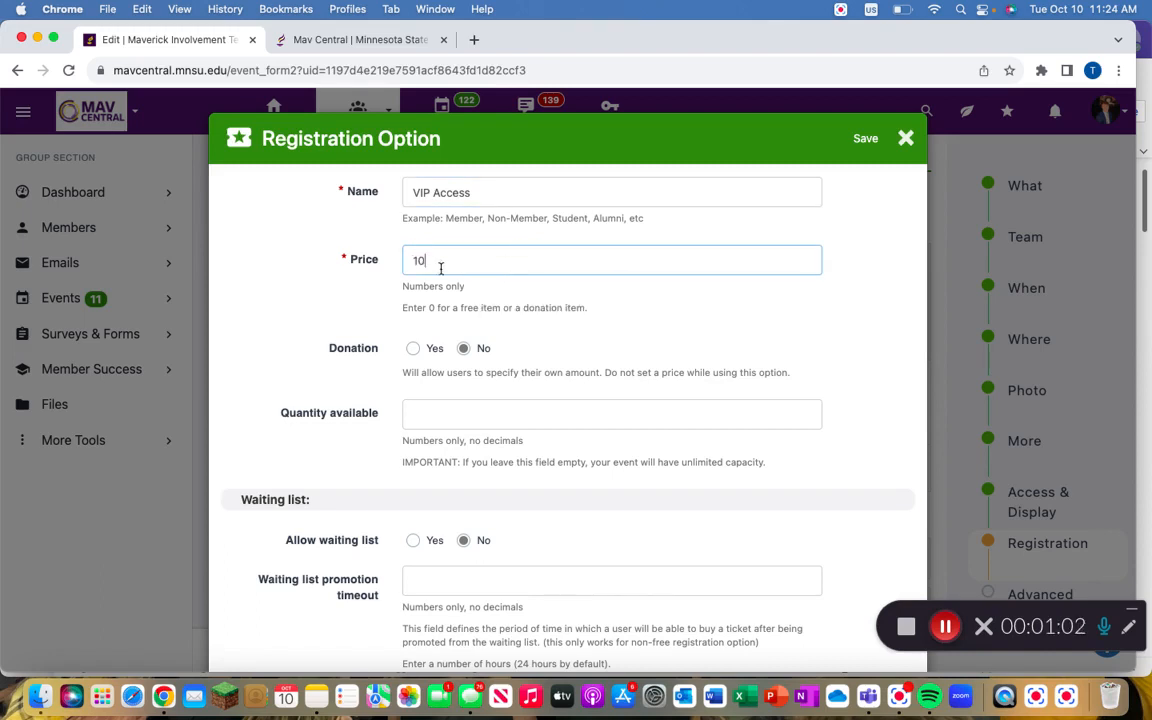
click(520, 341)
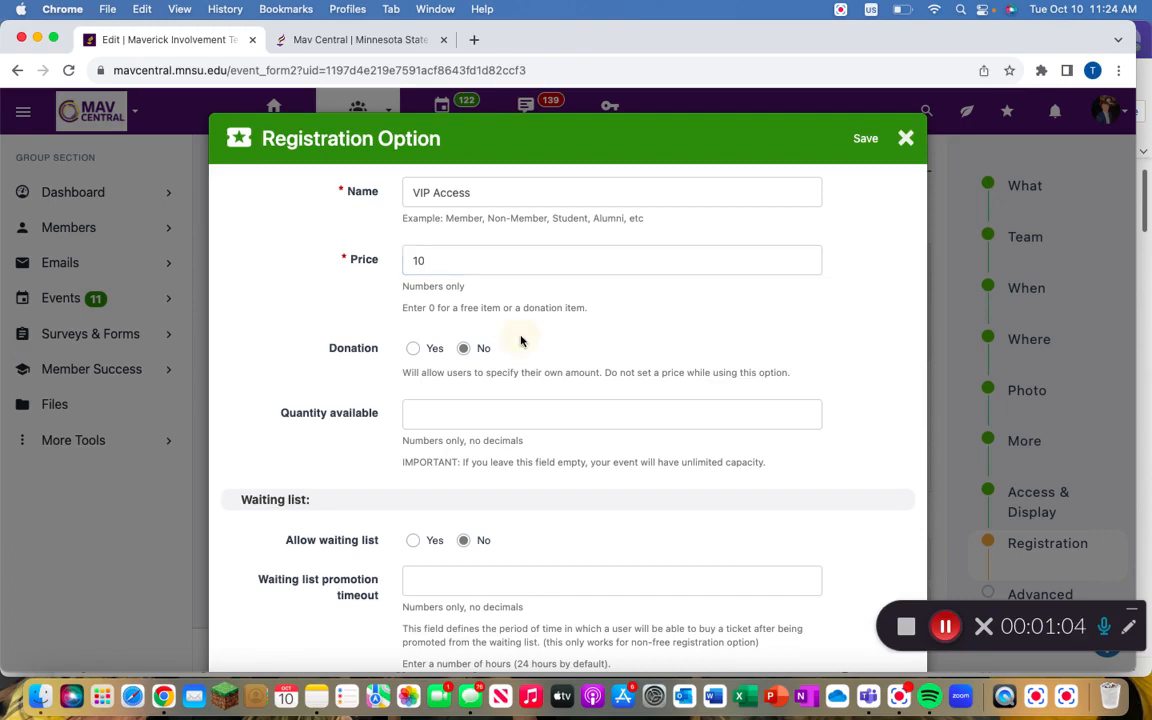
Enable Donation for the VIP Access option and set its available quantity to 50.
scroll(520, 341, down, 1)
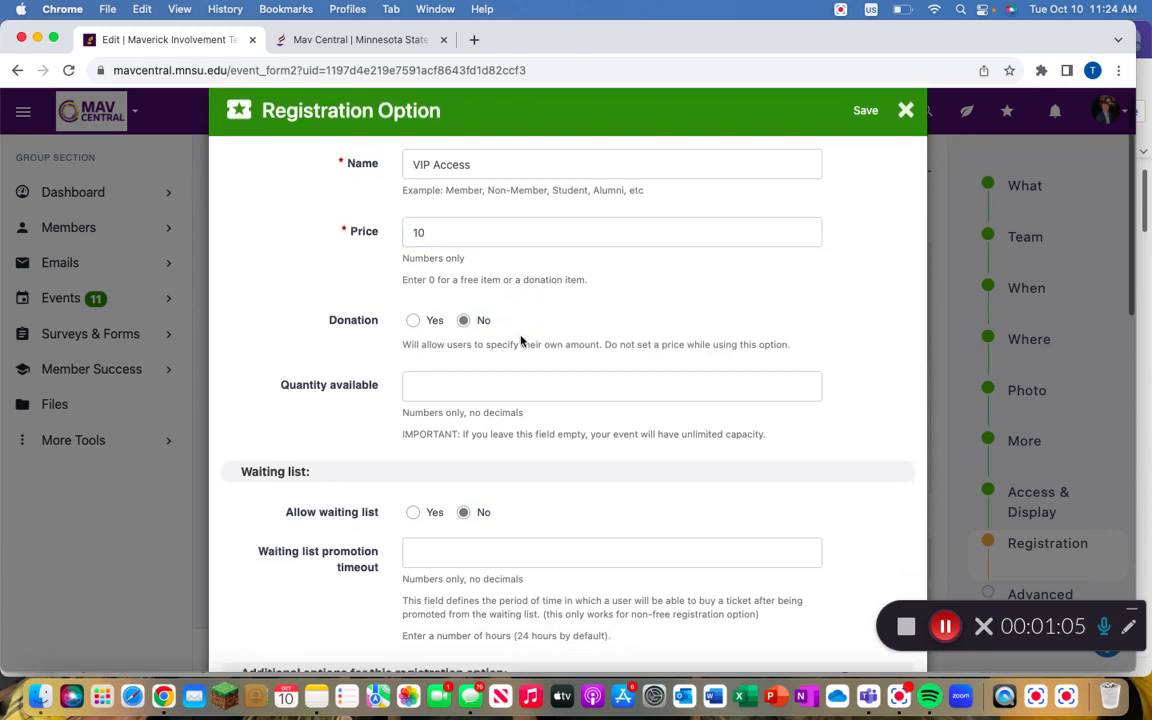
click(414, 320)
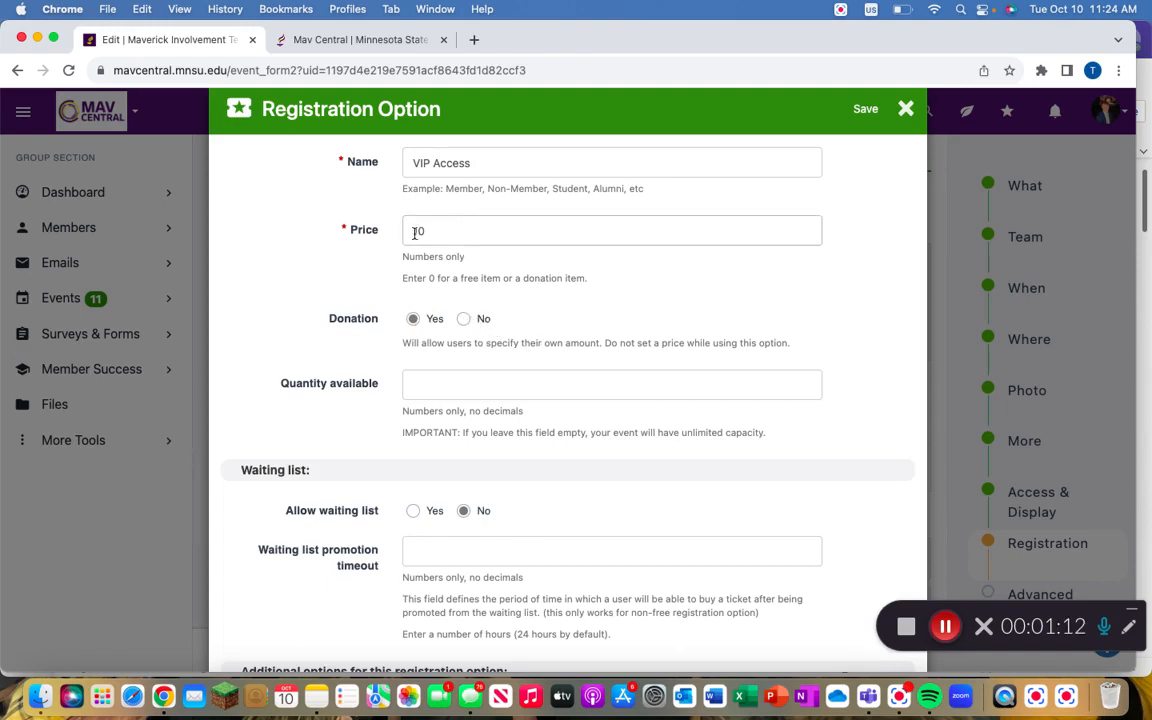
scroll(562, 334, down, 1)
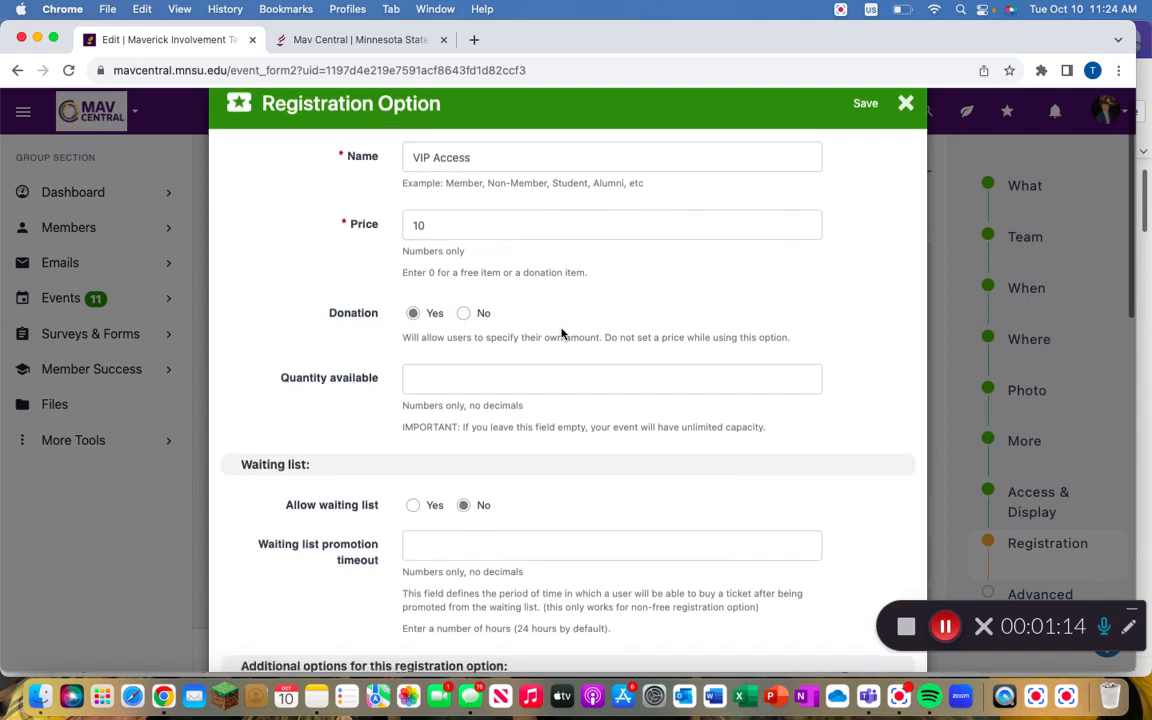
scroll(562, 334, down, 3)
click(477, 261)
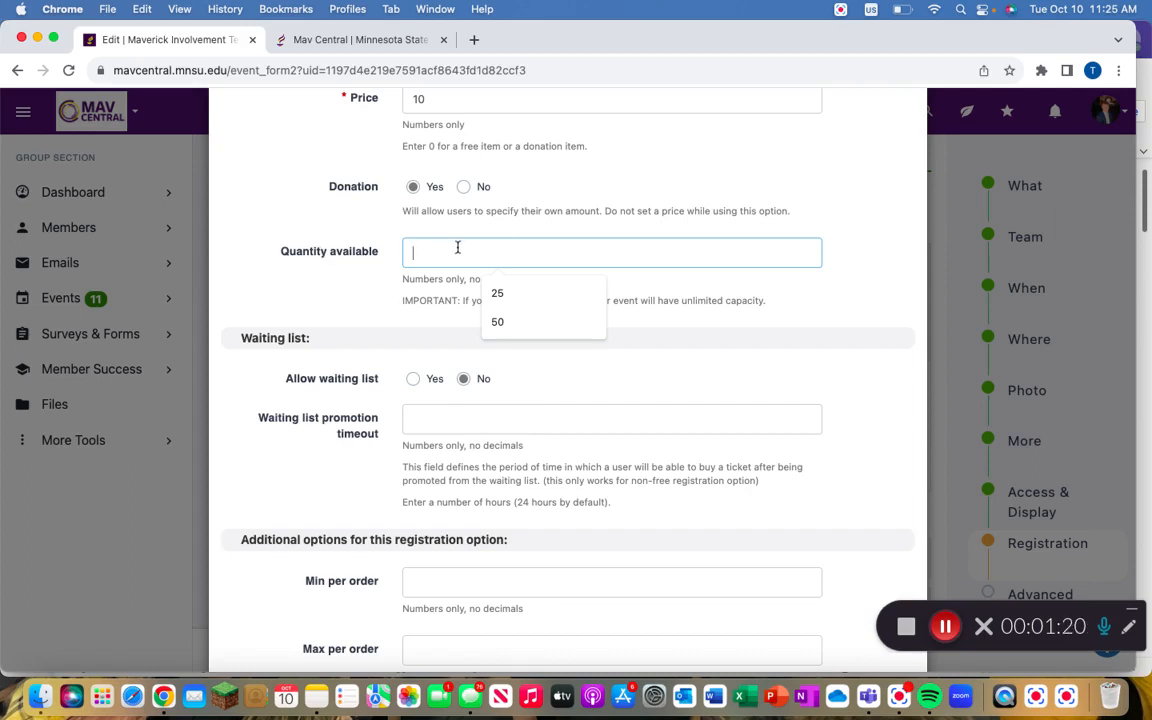
text(50)
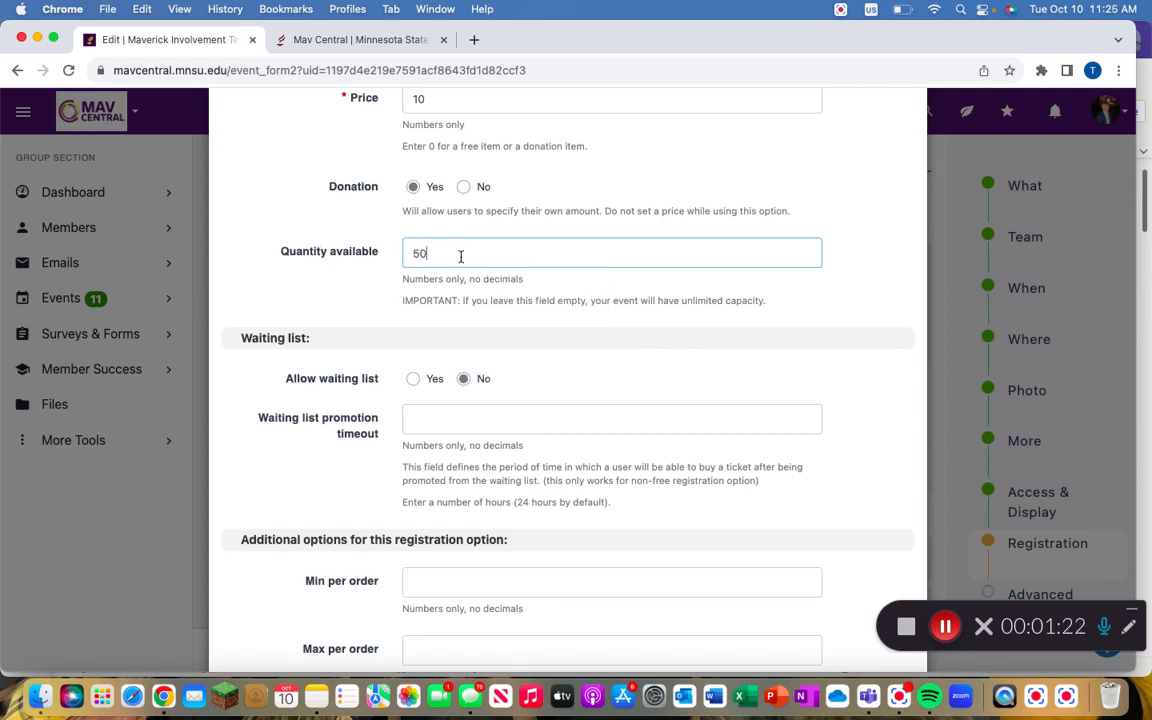
click(508, 292)
Allow a waiting list for the VIP Access option with a promotion timeout of 24 hours.
scroll(508, 292, down, 1)
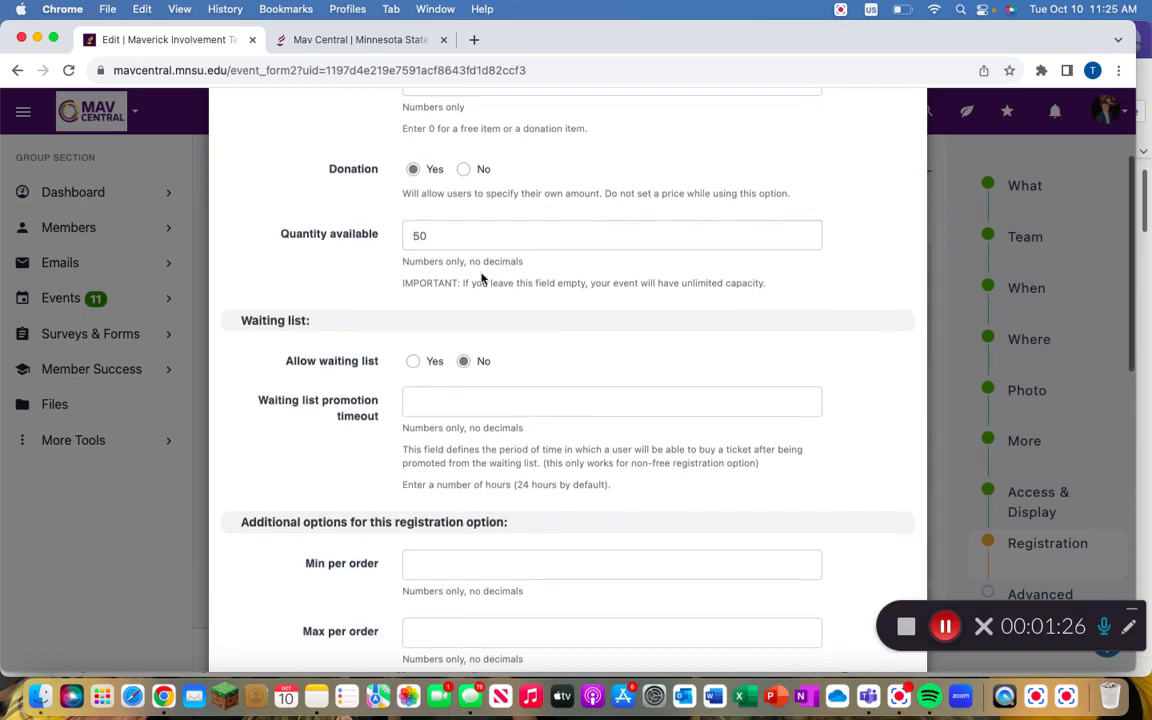
scroll(479, 270, down, 3)
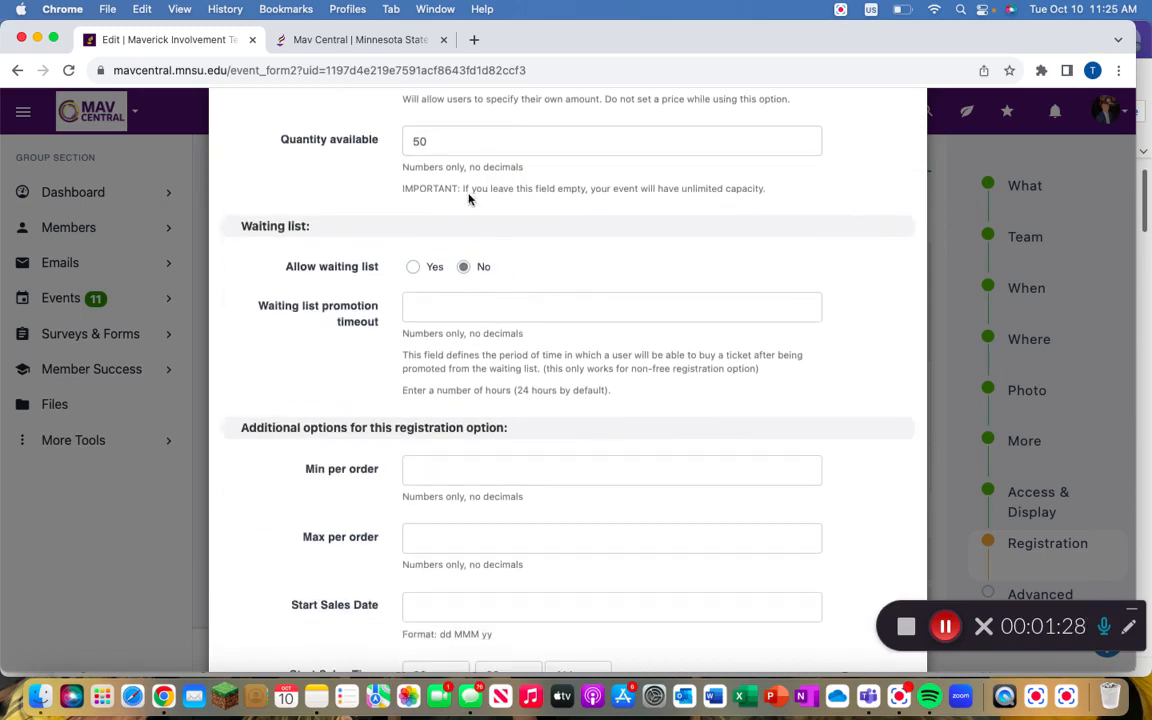
click(414, 268)
click(422, 302)
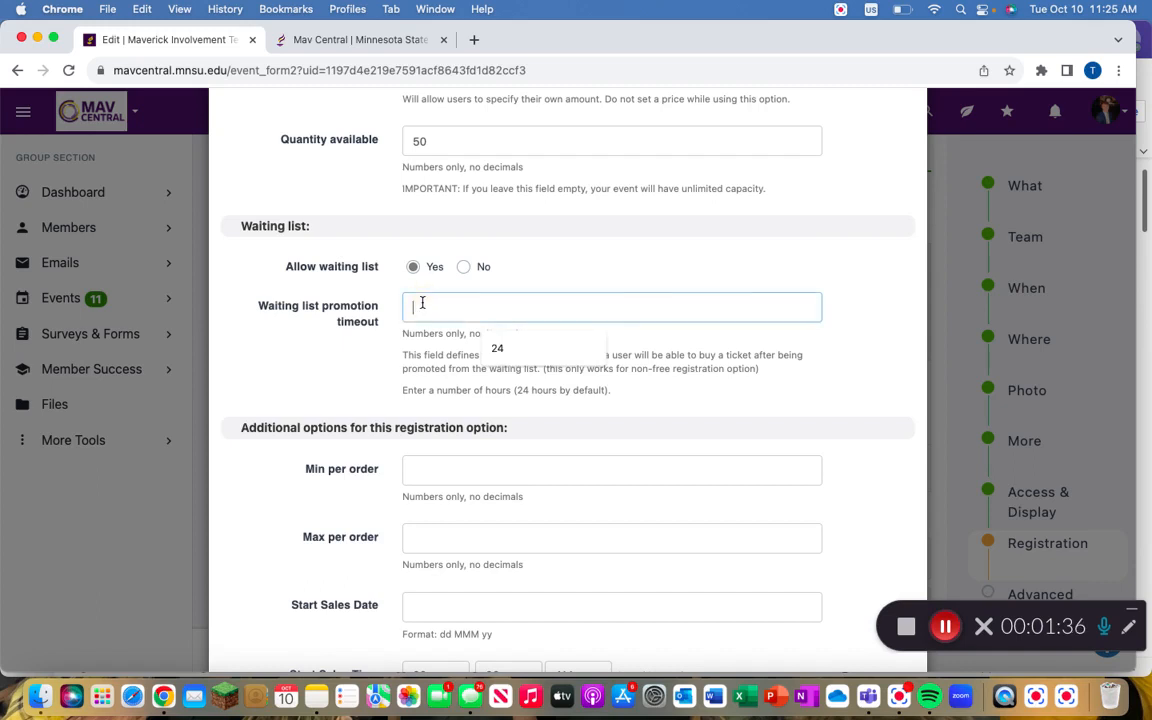
click(628, 283)
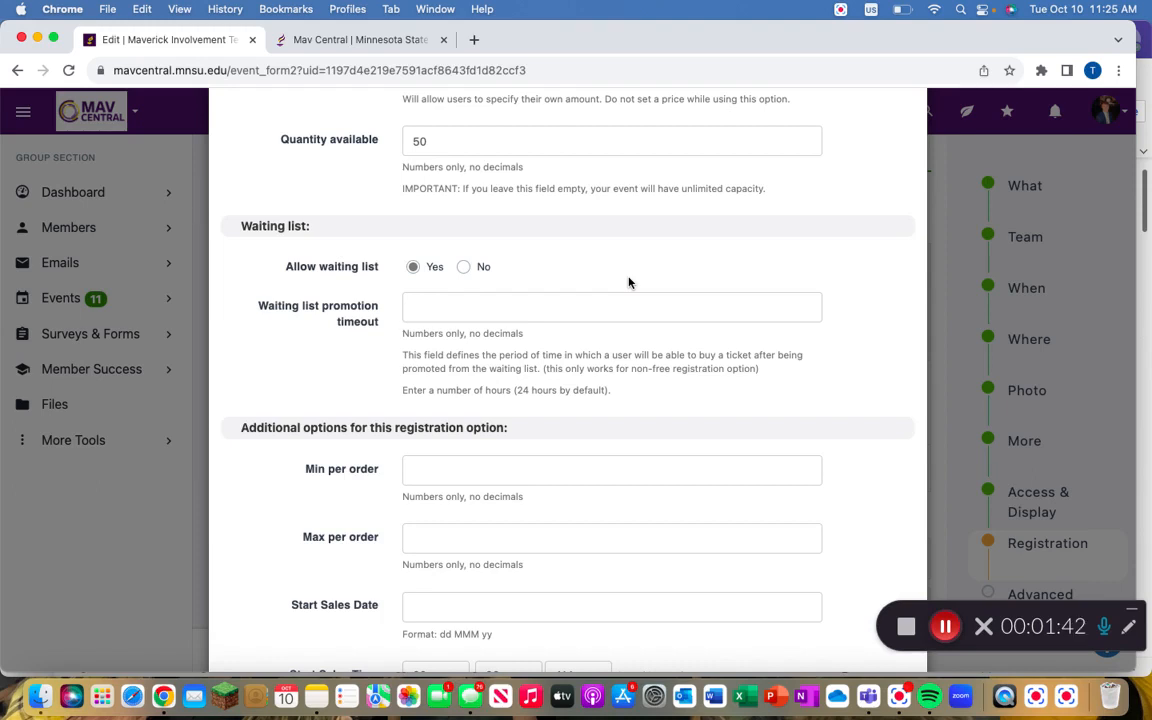
click(515, 310)
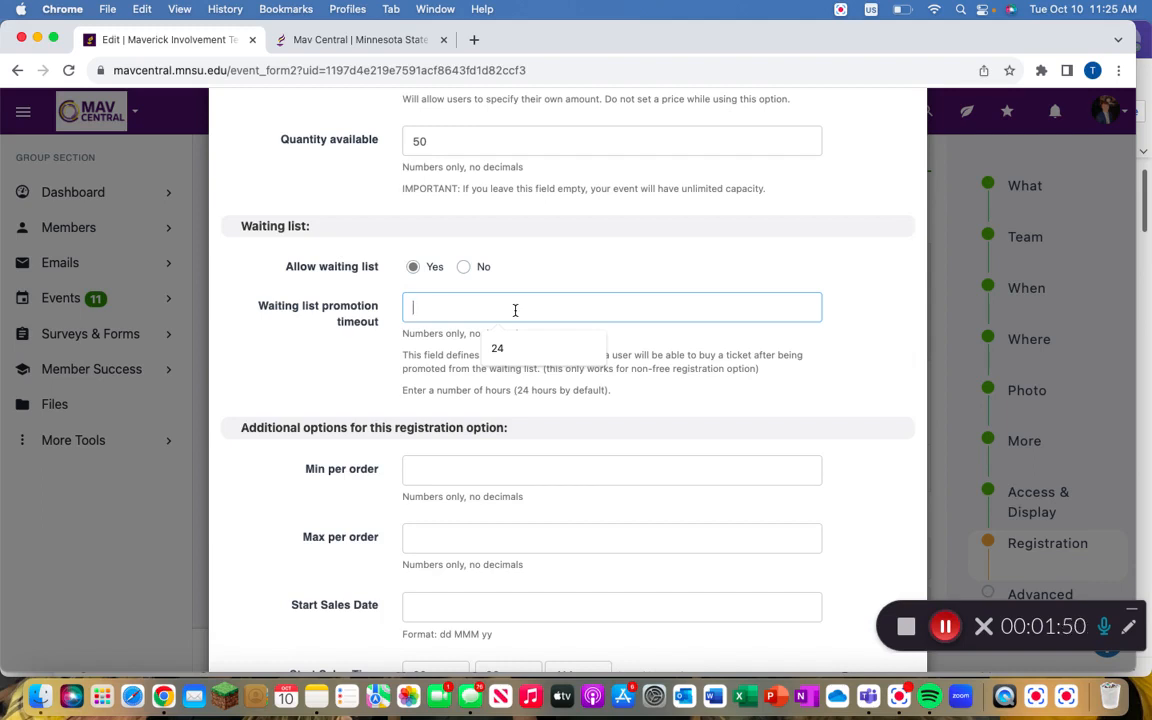
click(497, 348)
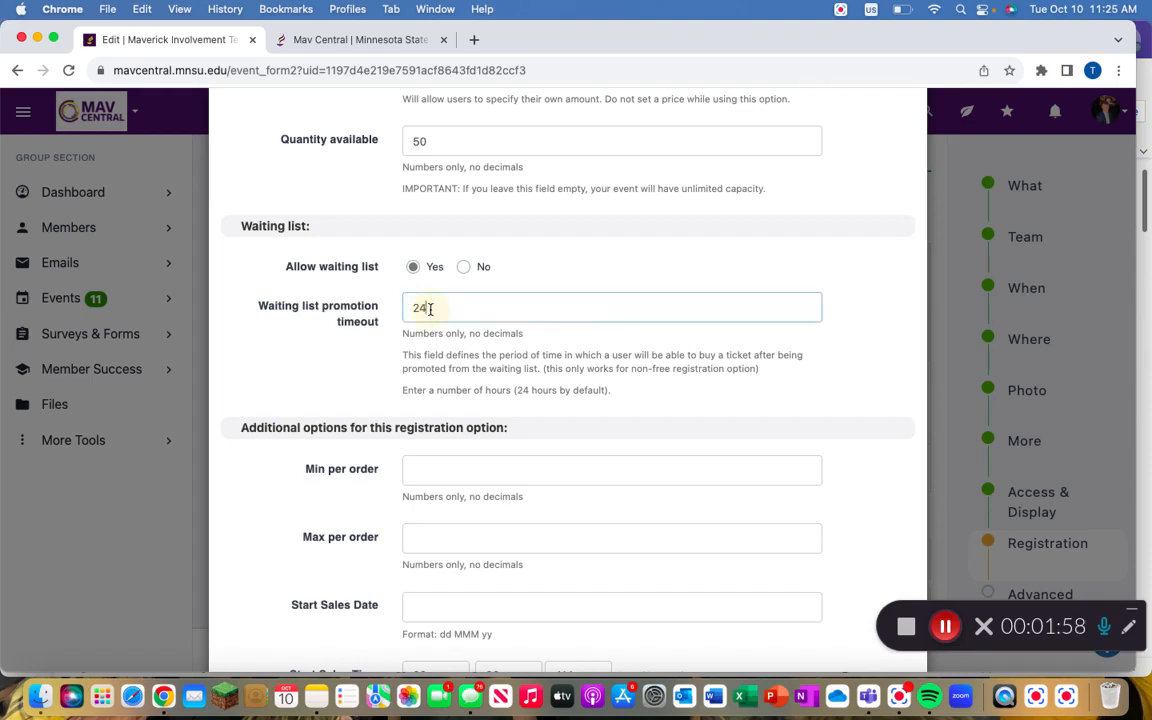
click(471, 355)
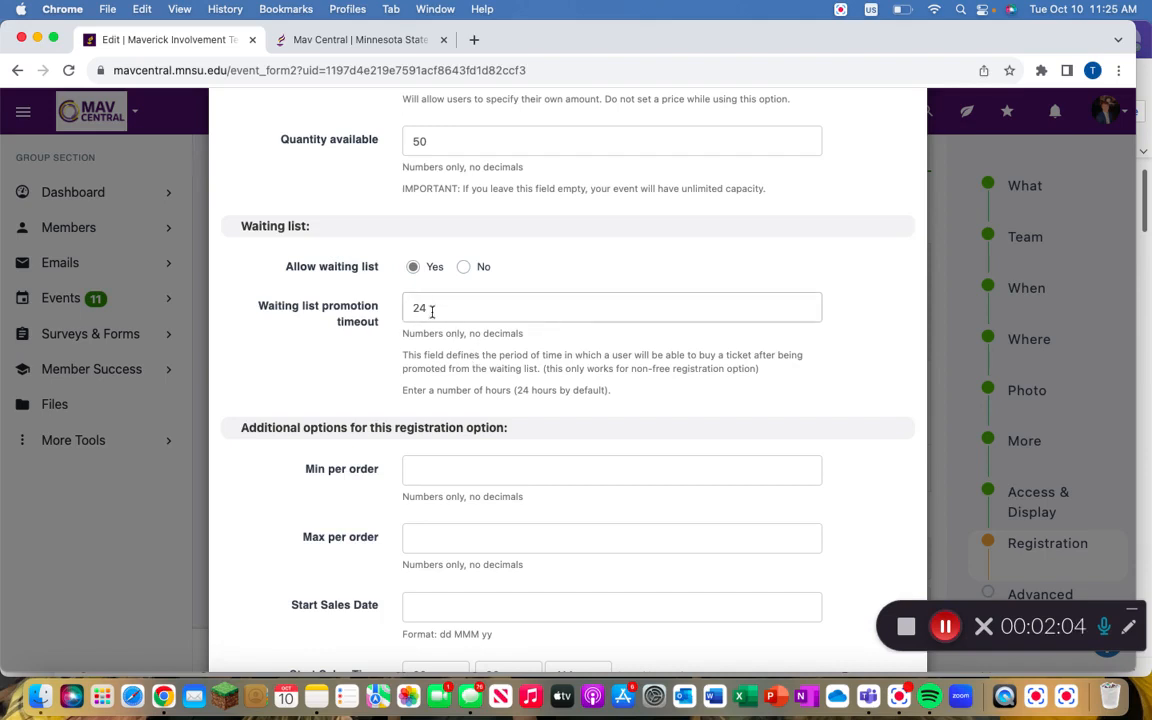
Limit VIP Access orders to a minimum of 1 and a maximum of 5 per order.
scroll(620, 401, down, 5)
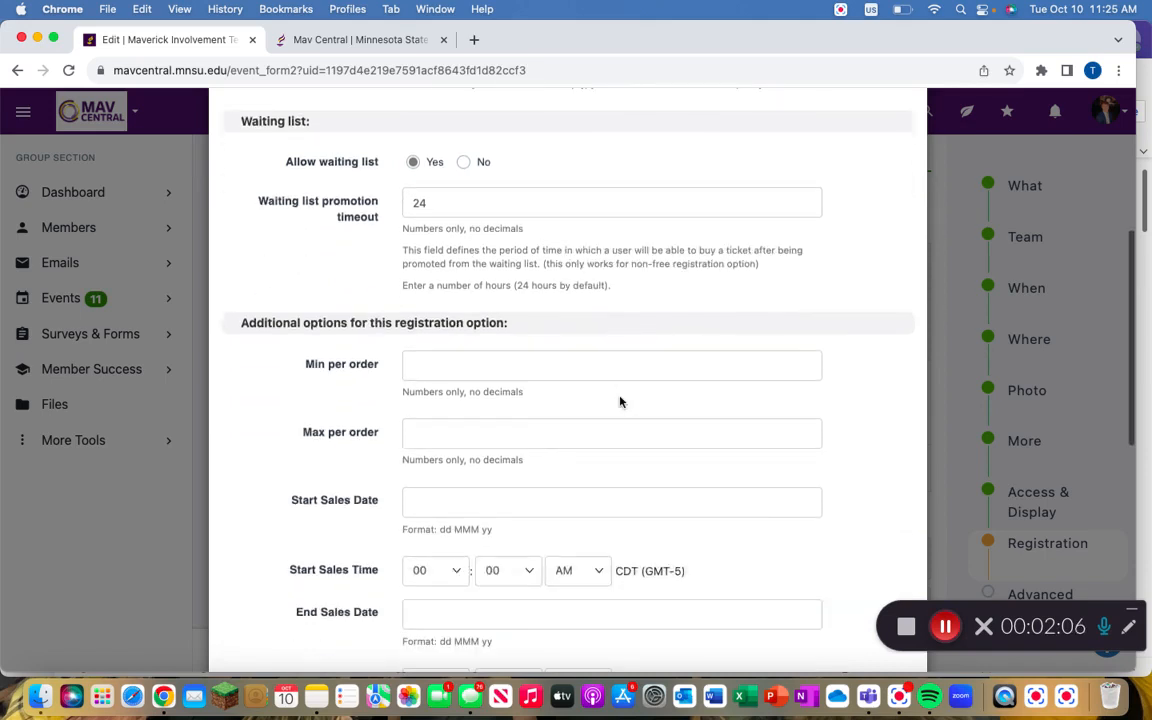
scroll(620, 401, down, 1)
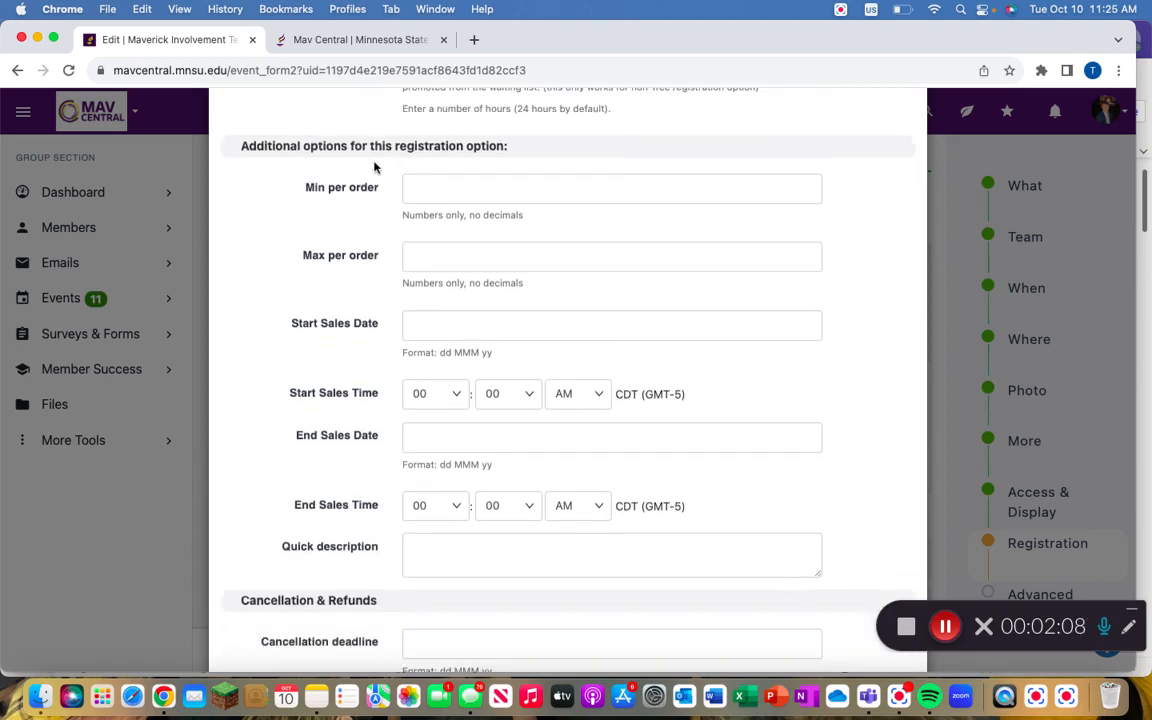
click(420, 187)
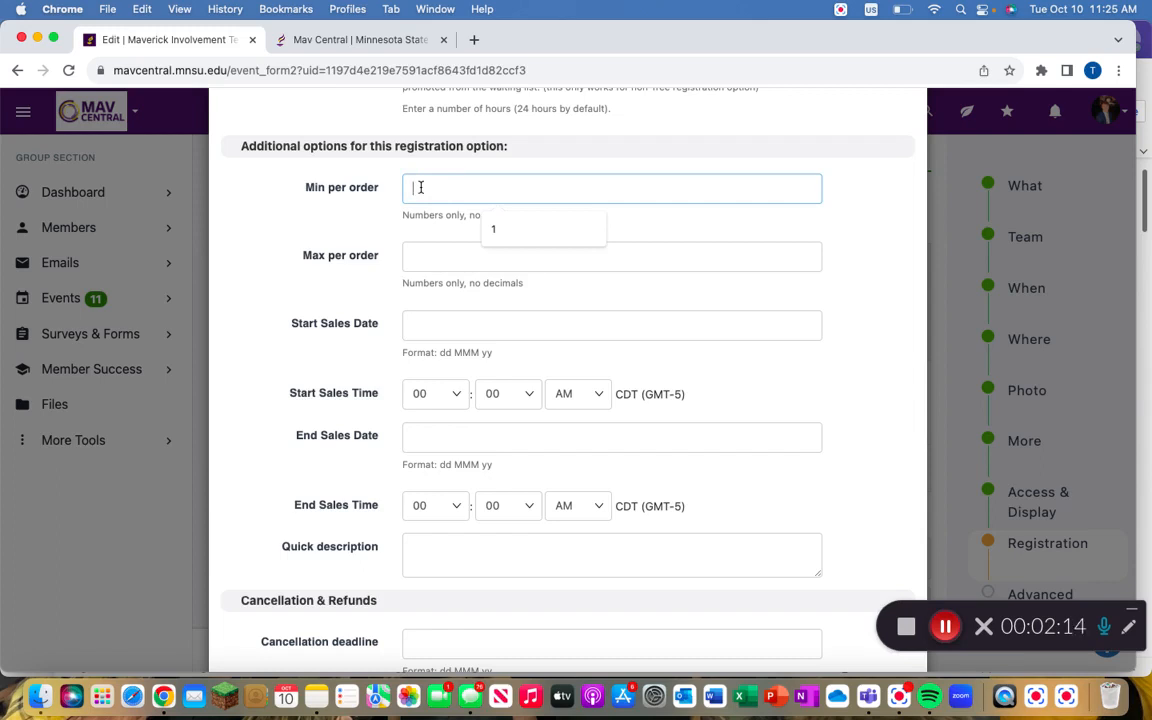
click(424, 252)
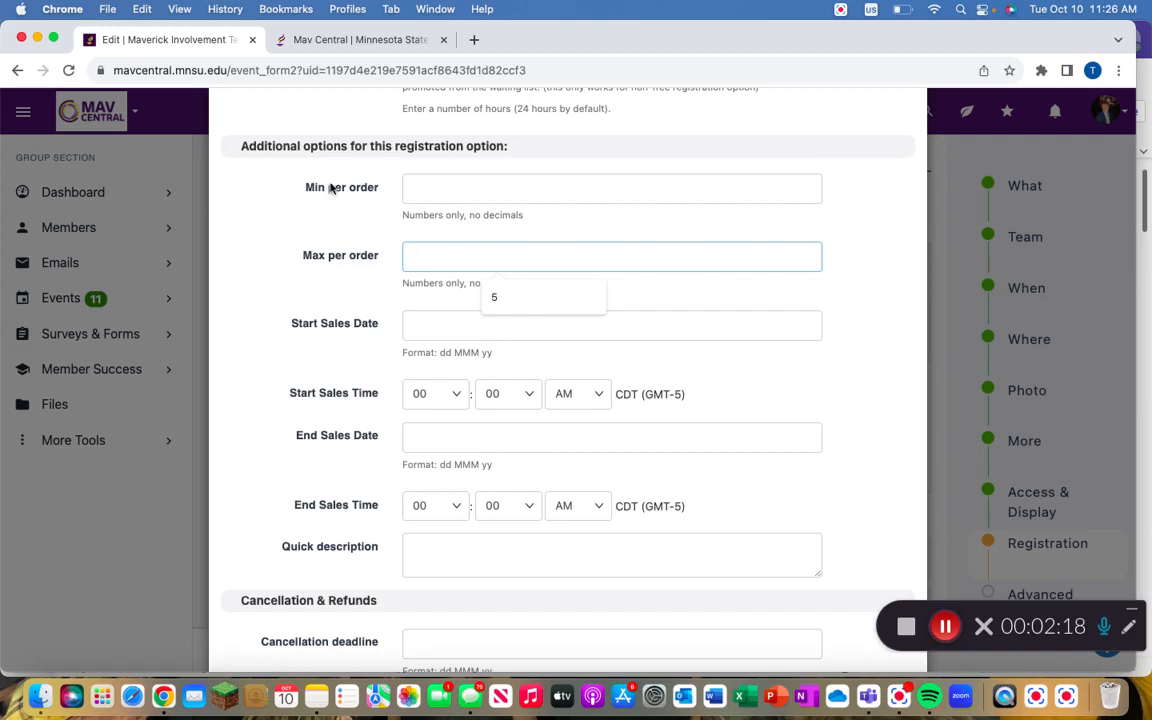
click(420, 185)
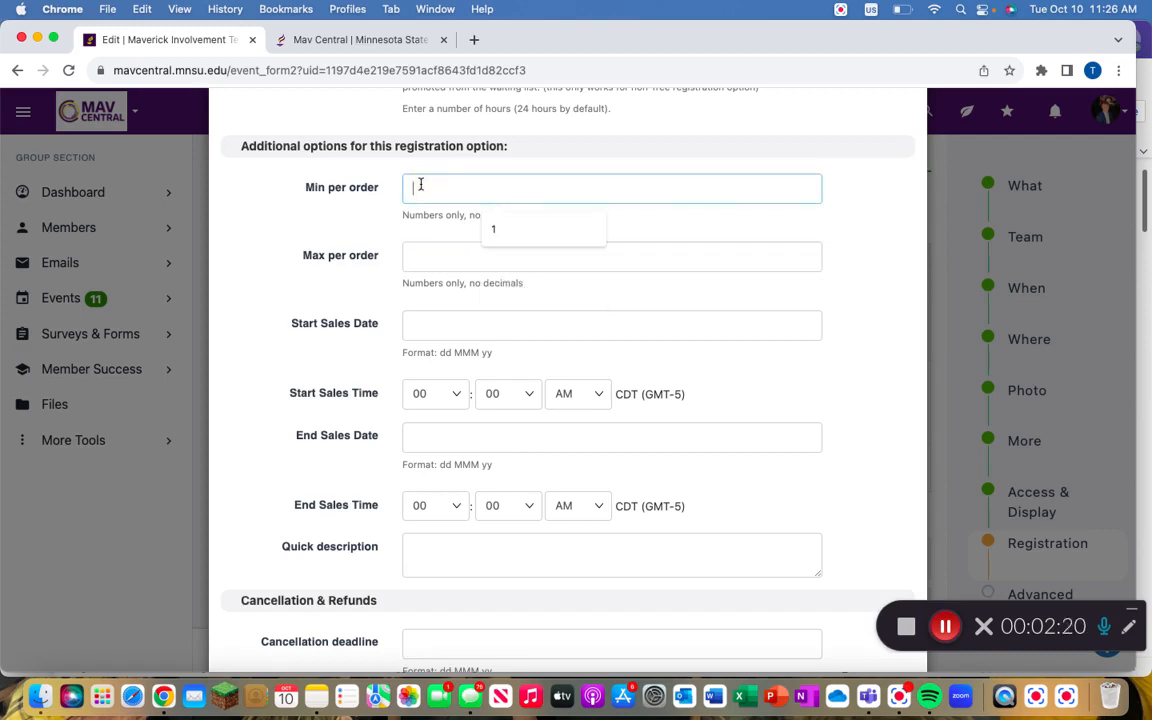
text(1)
click(423, 255)
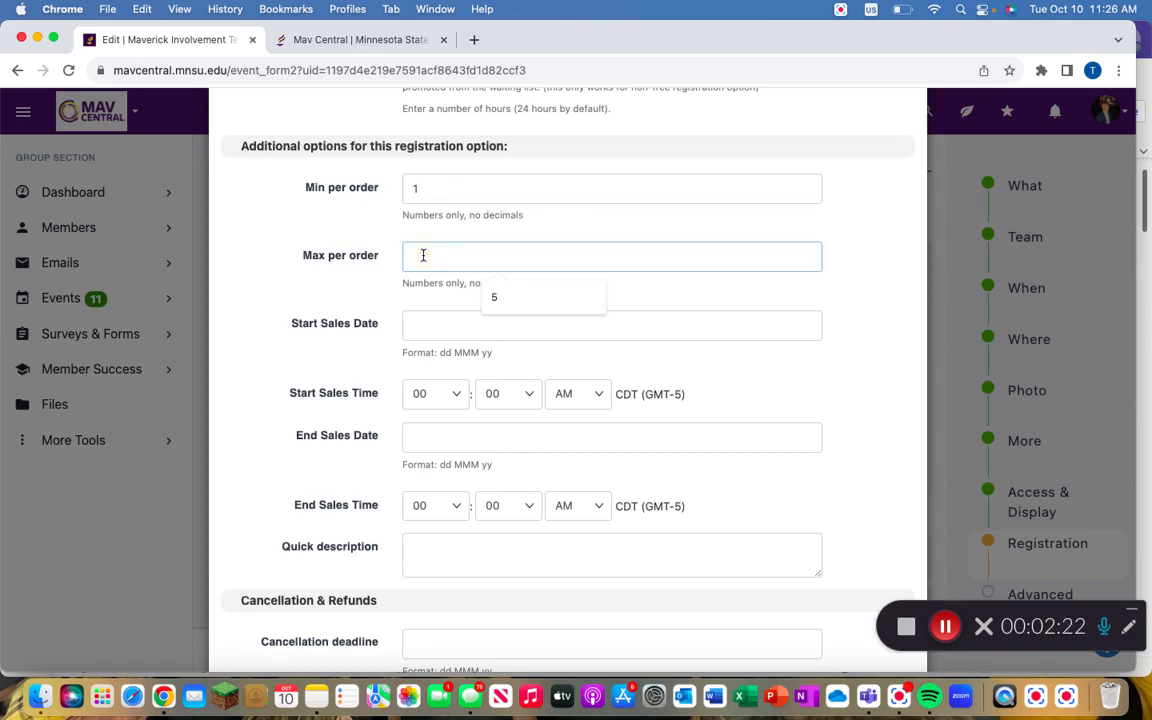
text(5)
click(422, 292)
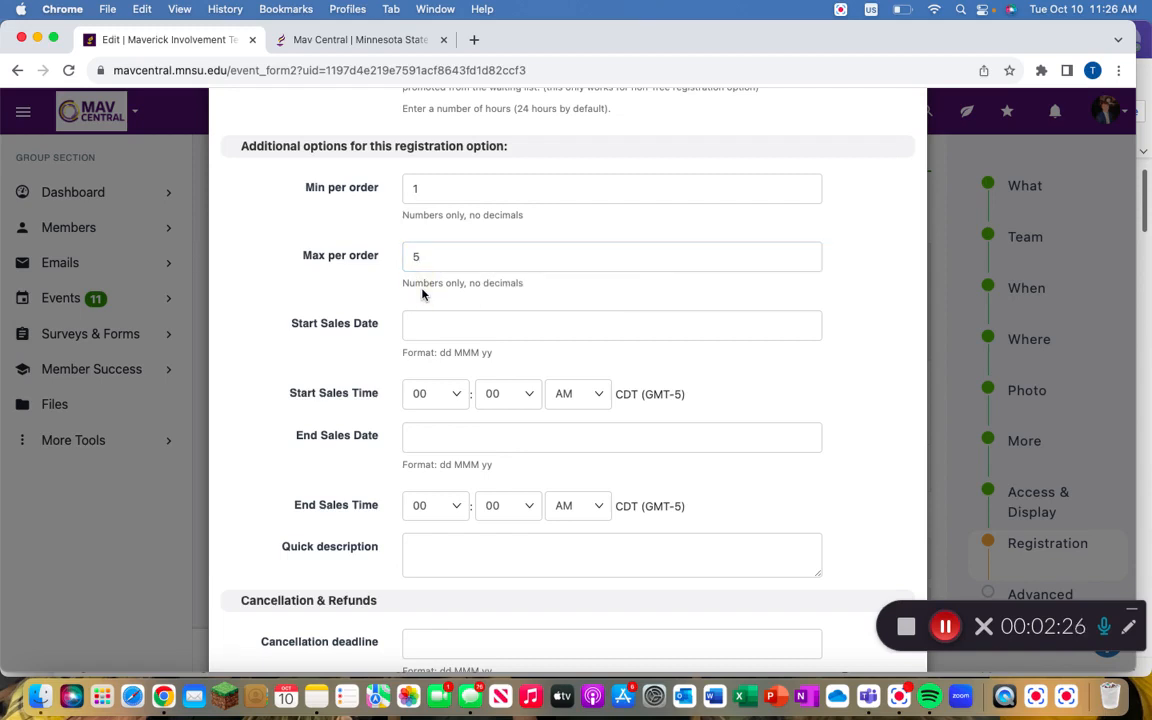
Set the VIP Access option's start sales date to 01 Nov 23.
click(437, 323)
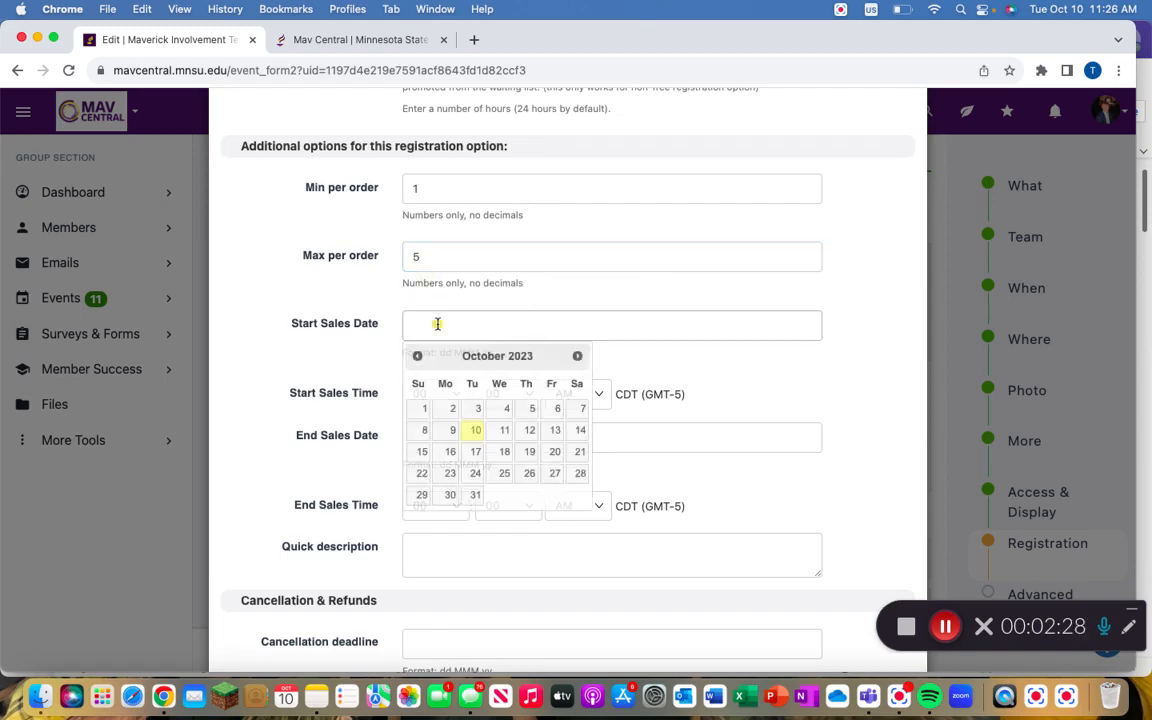
click(373, 332)
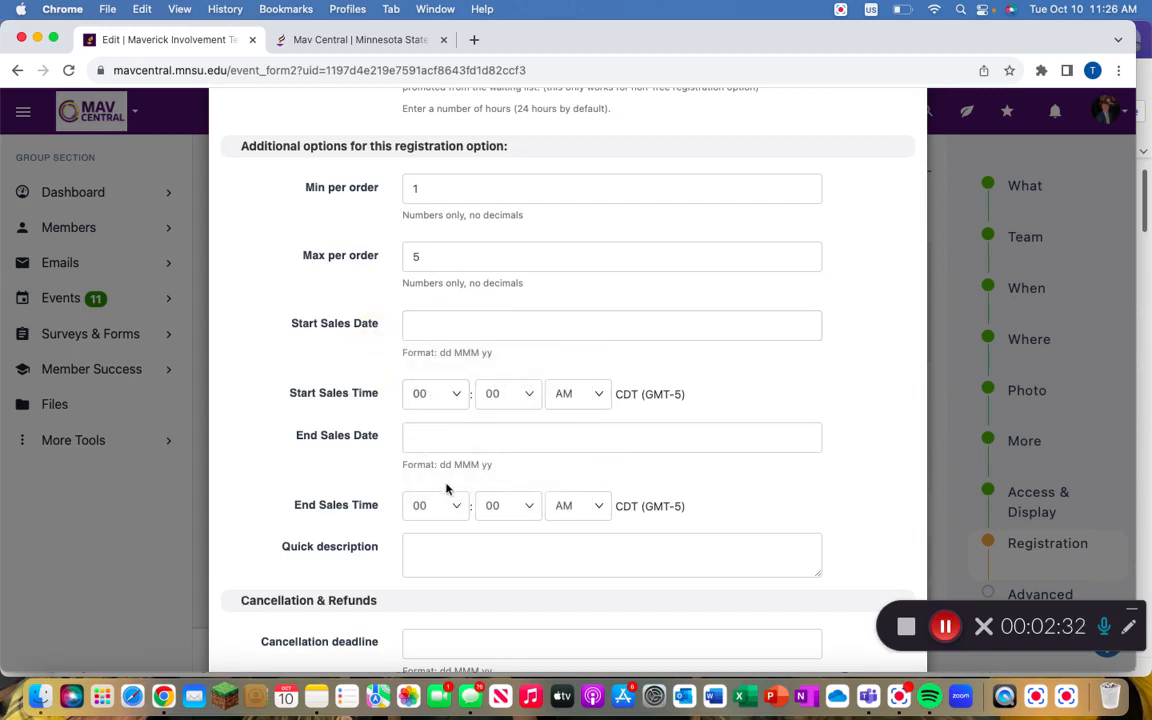
click(425, 319)
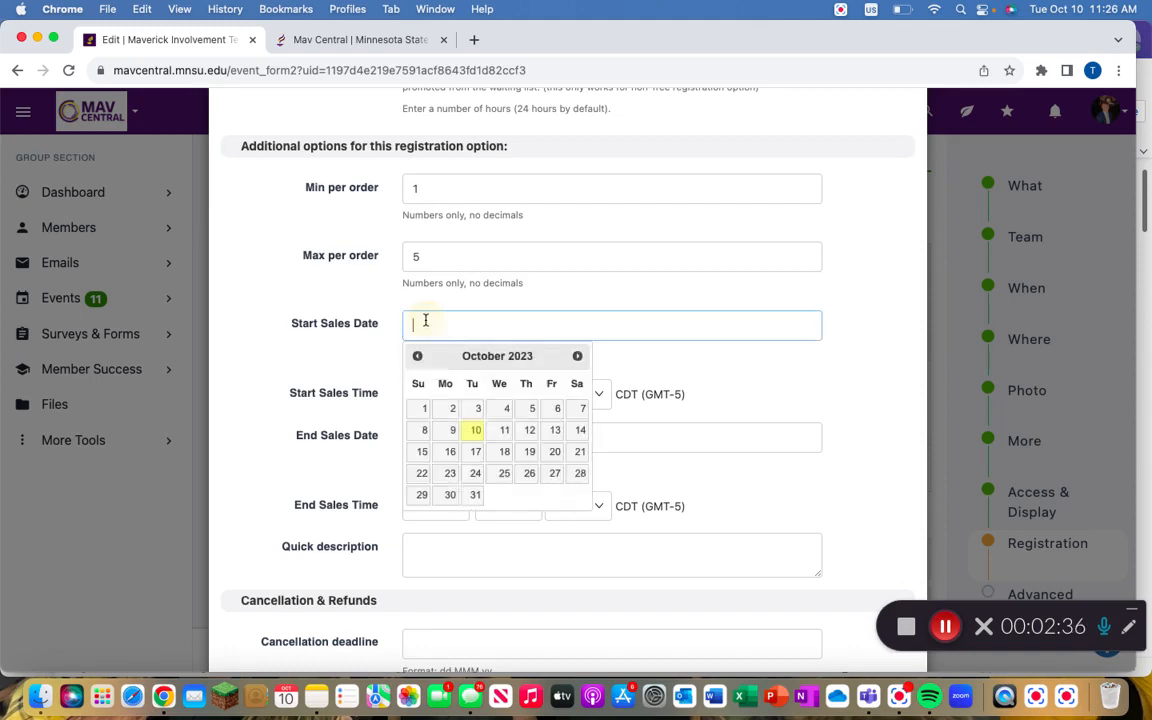
click(577, 356)
click(515, 407)
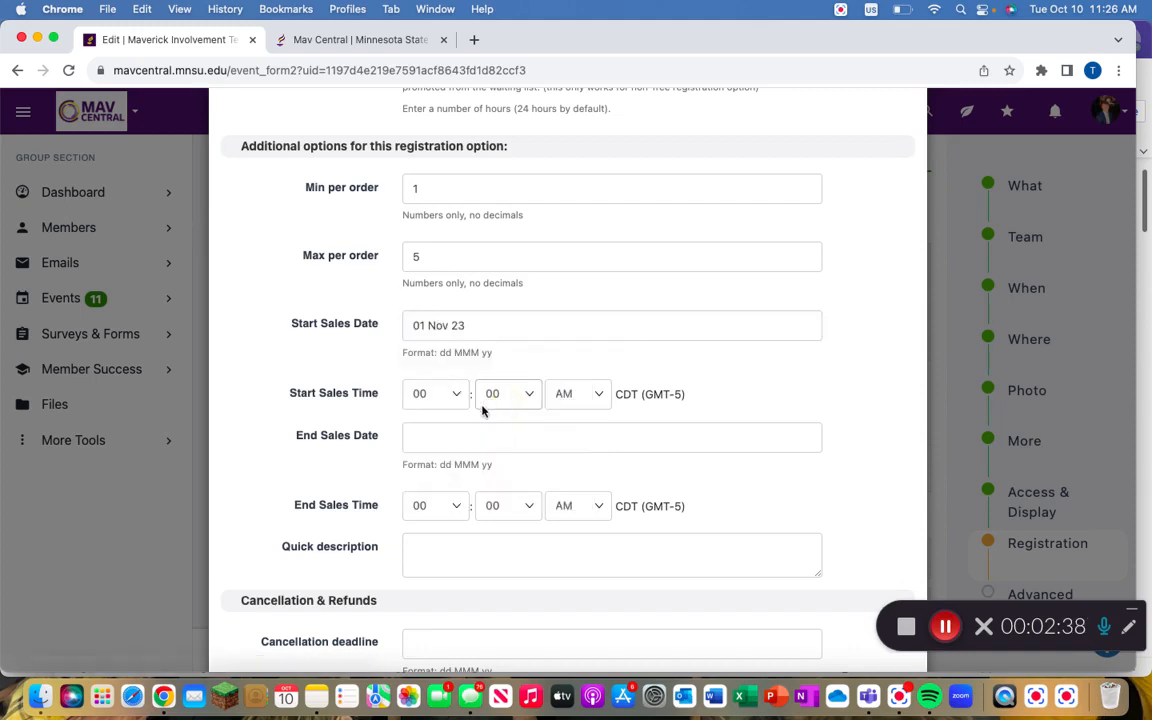
Set the VIP Access sales to start at 08:00 AM and to end on 01 Dec 23 at 08:00 AM.
click(440, 394)
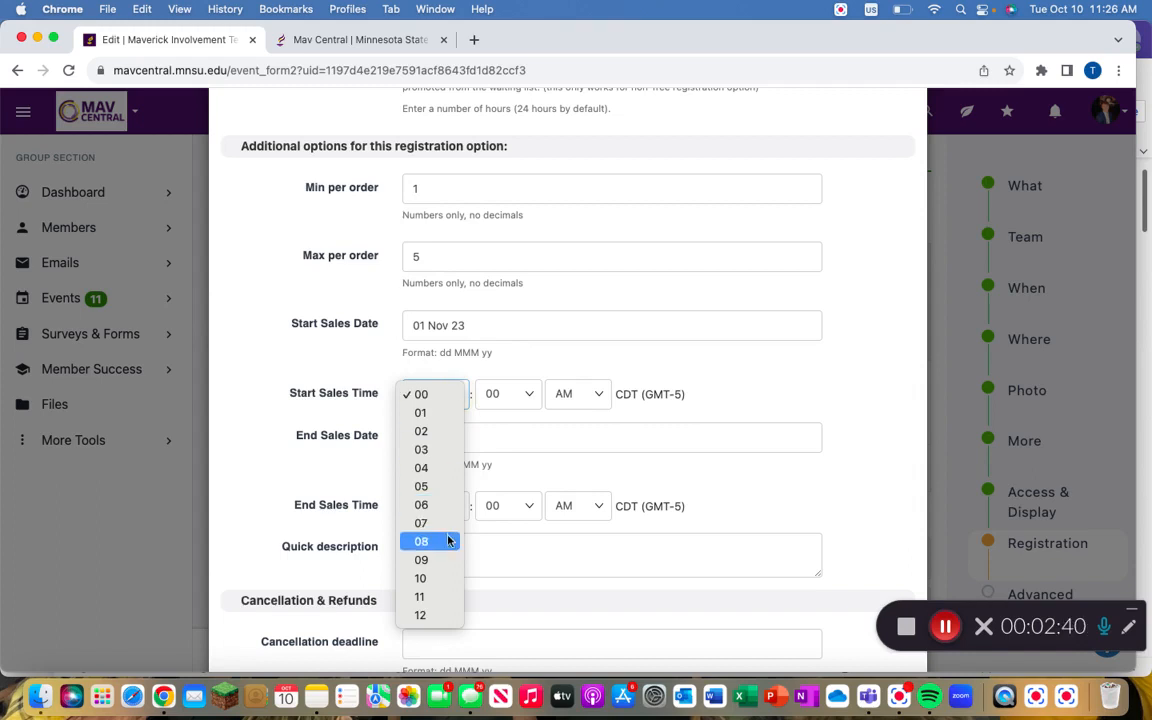
click(451, 541)
click(452, 440)
click(577, 468)
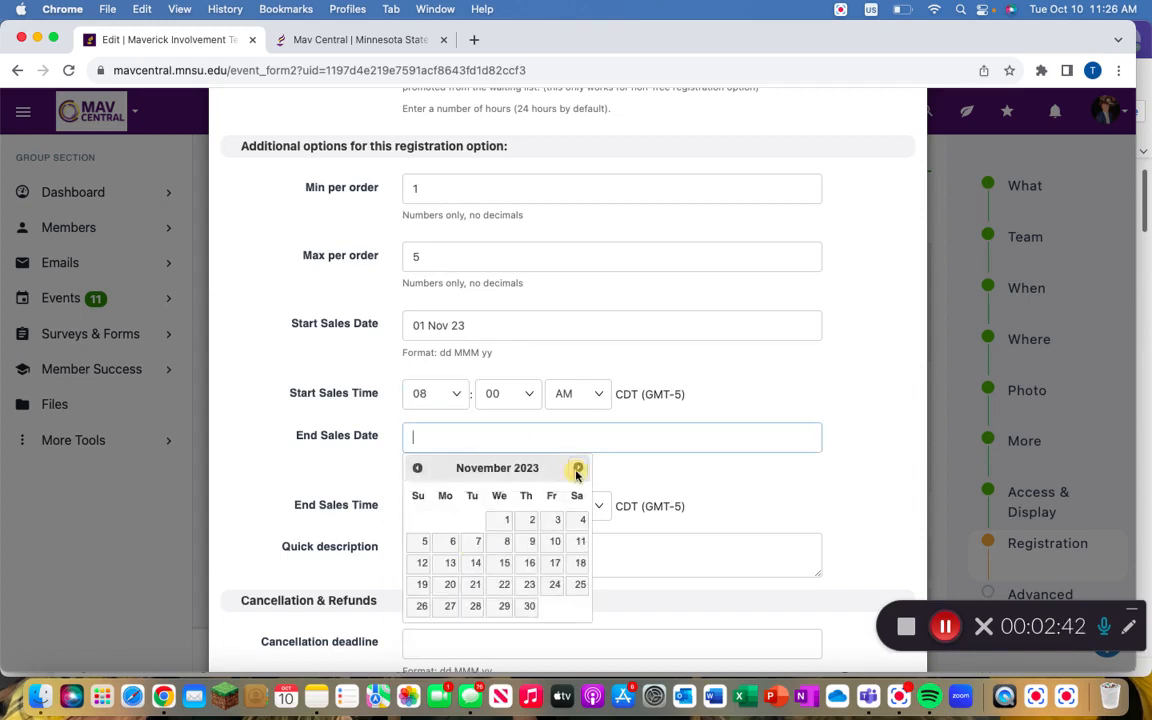
click(578, 468)
click(557, 520)
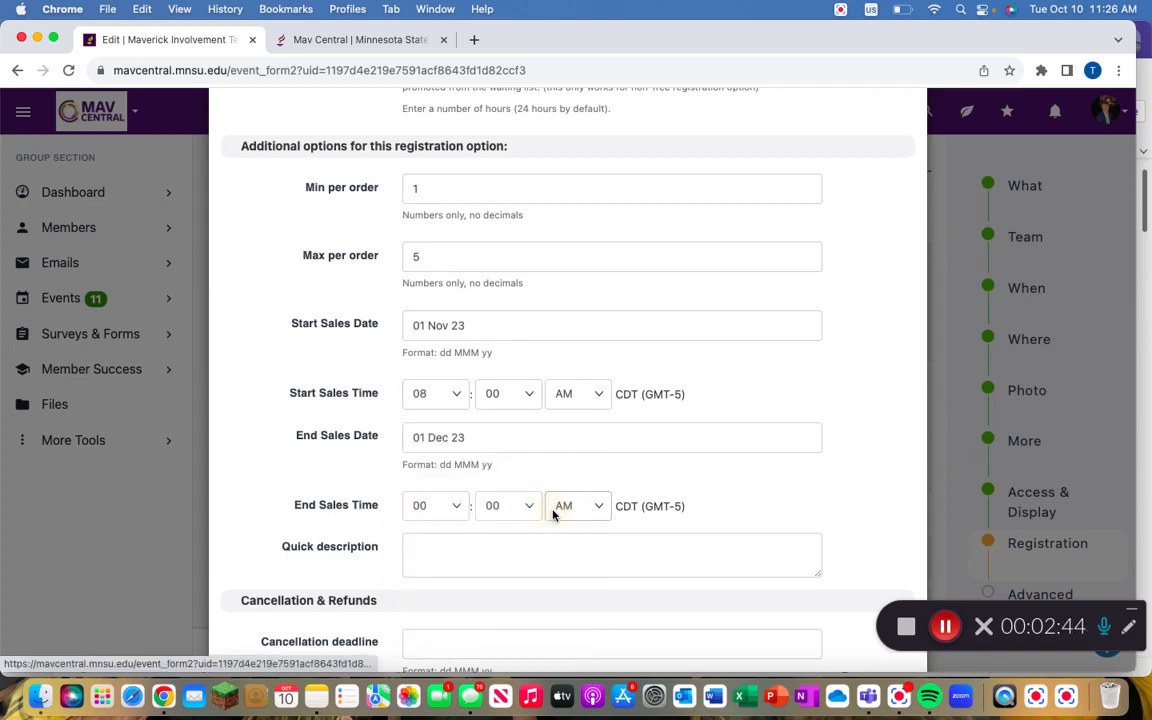
click(440, 505)
click(429, 652)
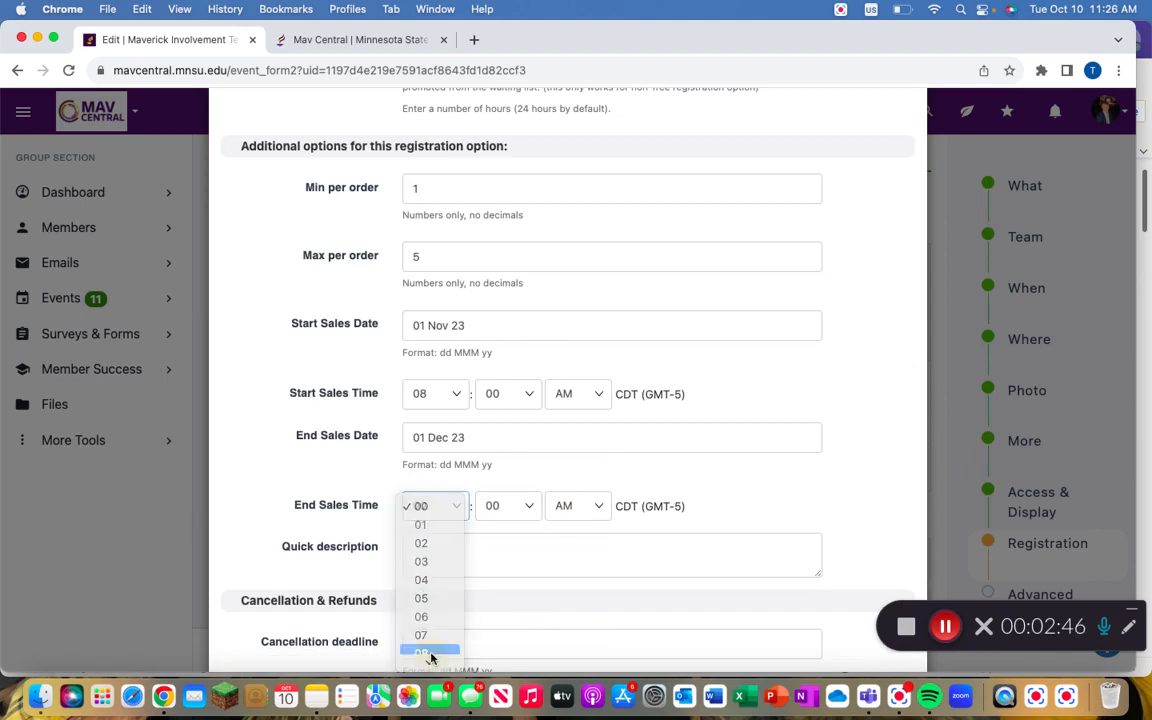
Set the VIP Access option's cancellation deadline to 01 Dec 23, leaving the quick description empty.
scroll(769, 504, down, 2)
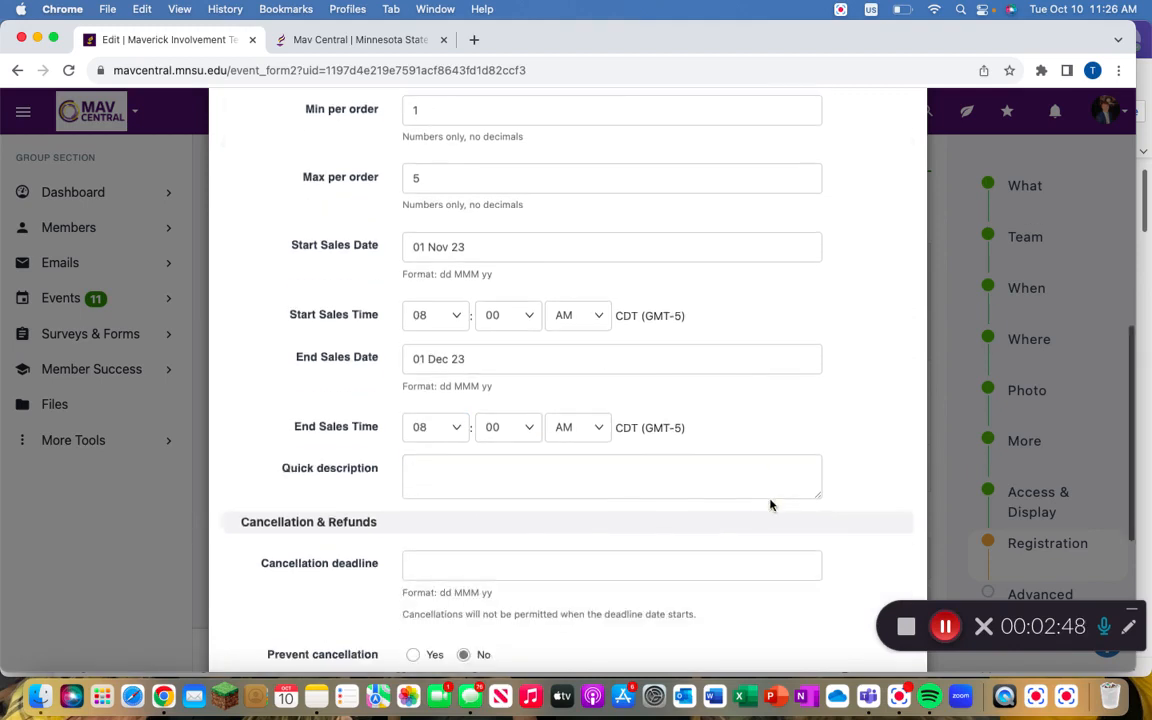
scroll(703, 459, down, 2)
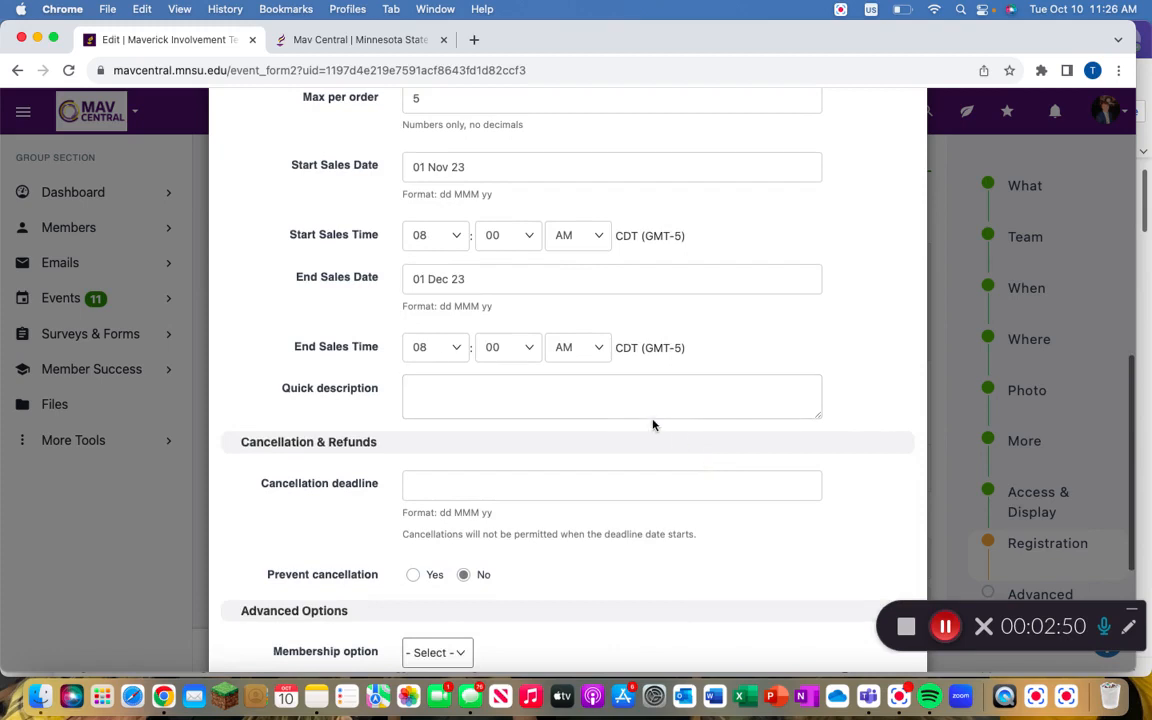
click(612, 398)
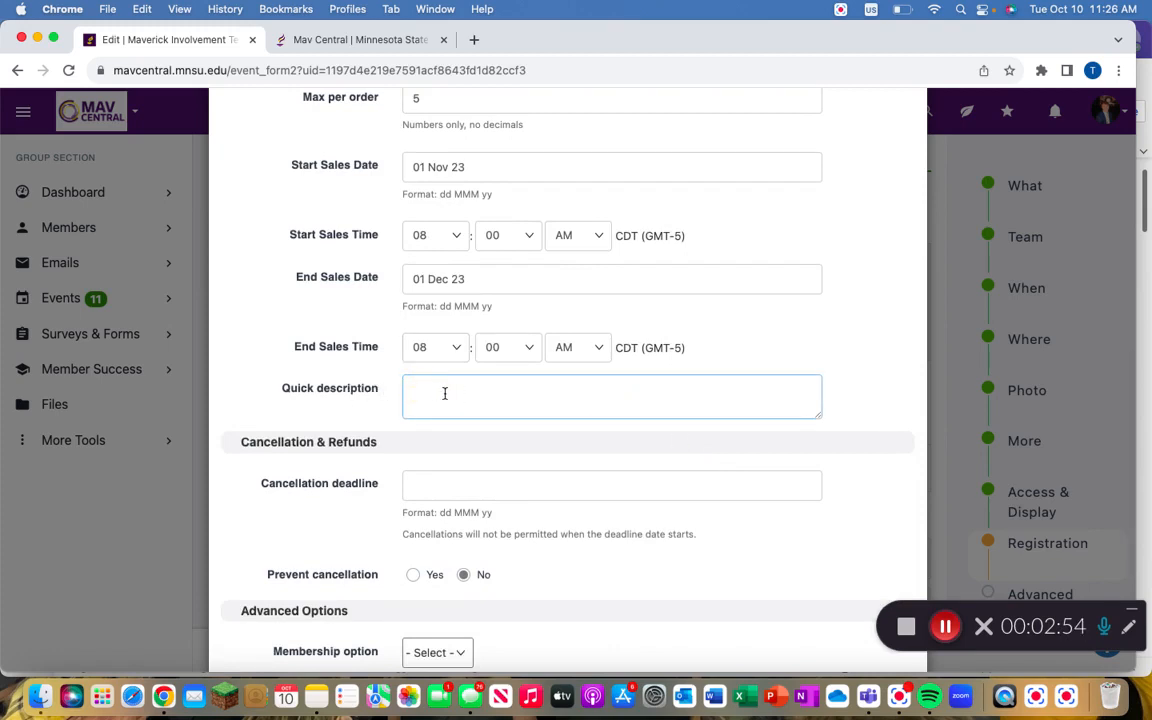
scroll(453, 441, down, 3)
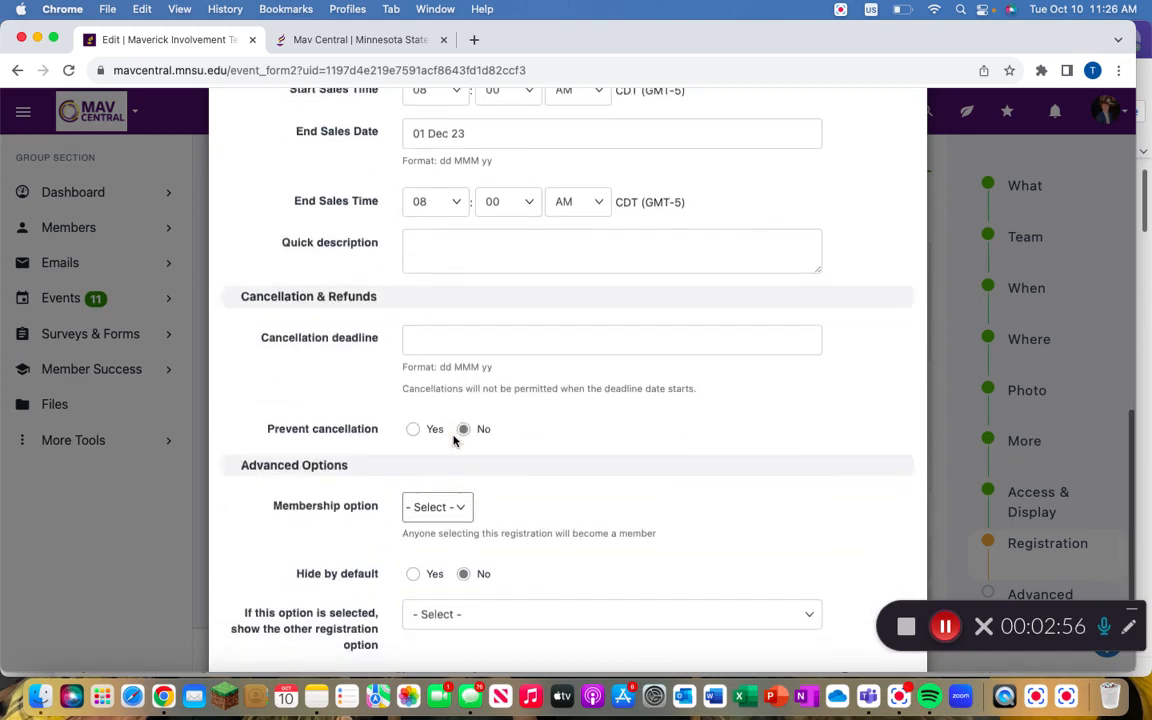
click(456, 341)
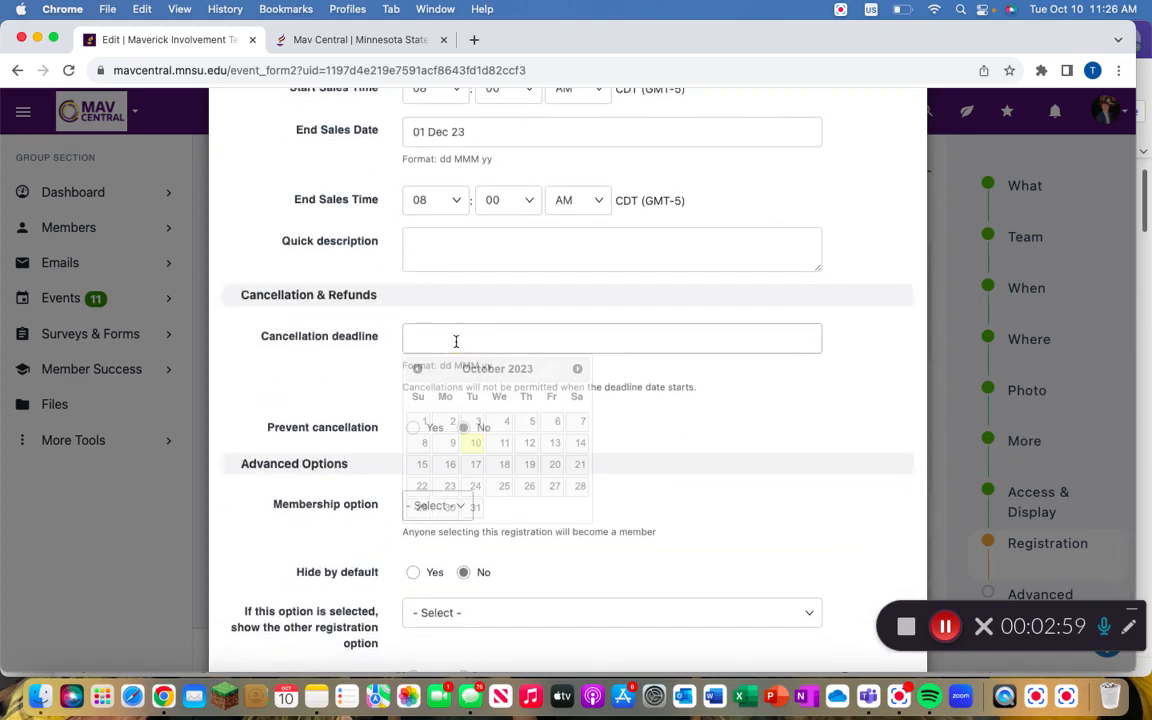
click(578, 370)
click(578, 370)
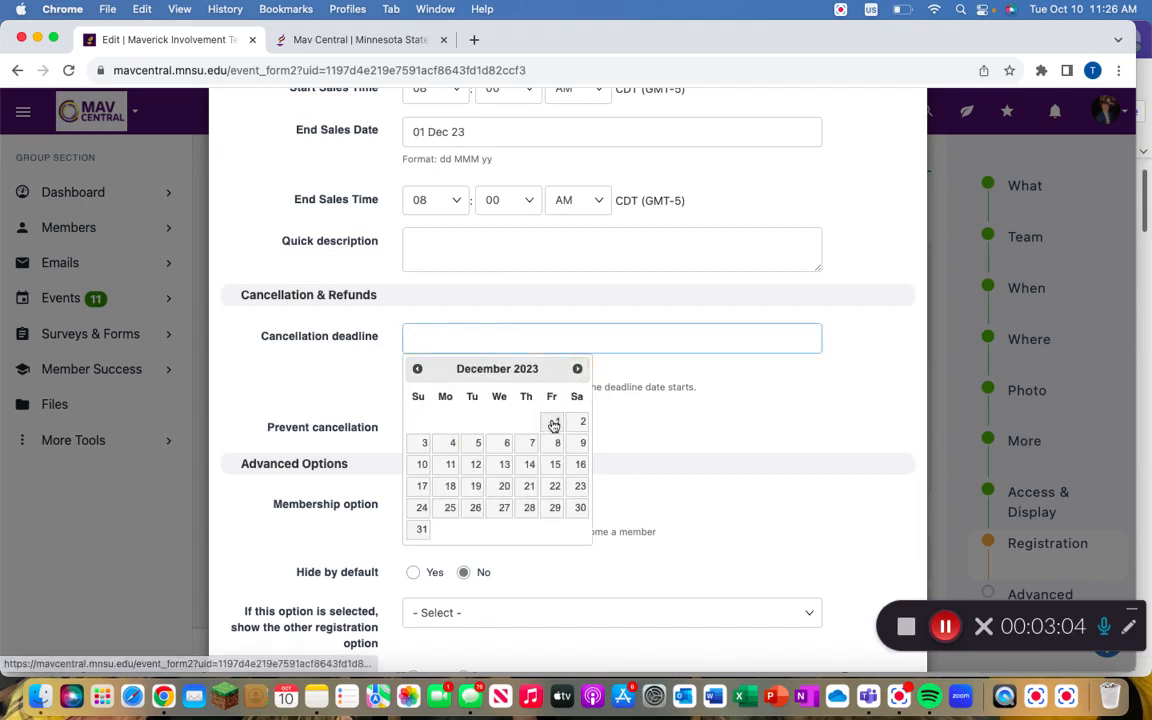
click(557, 421)
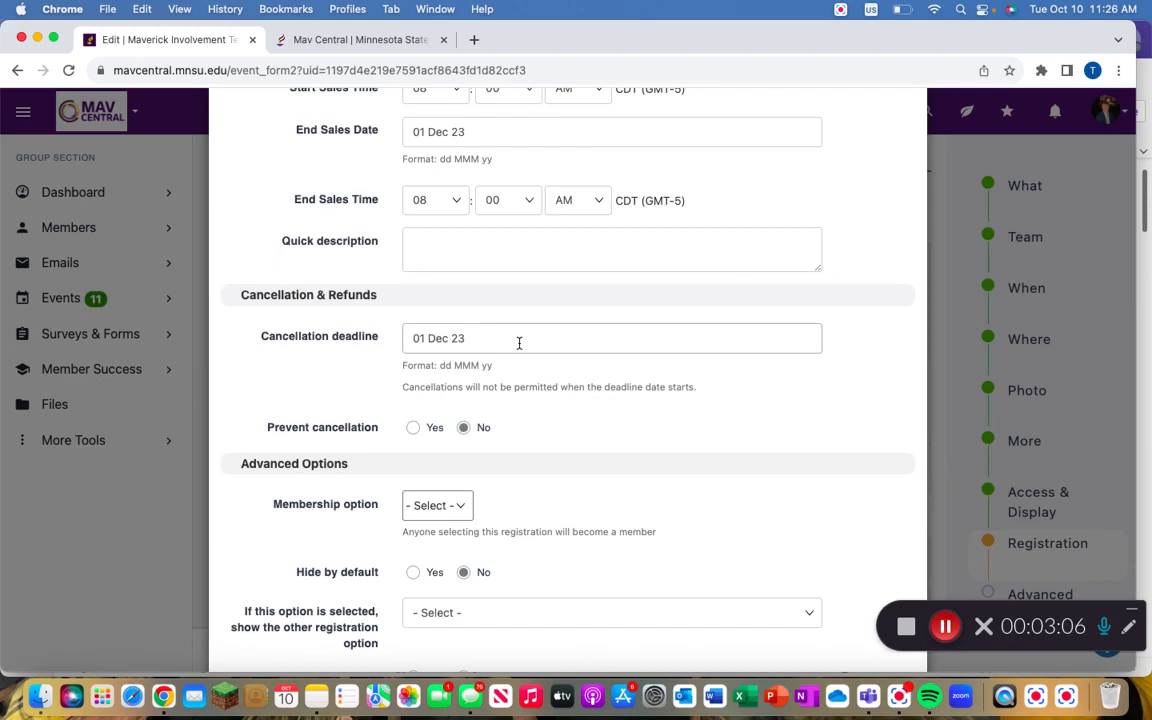
Check which membership options can be linked to the VIP Access registration option.
scroll(607, 408, down, 2)
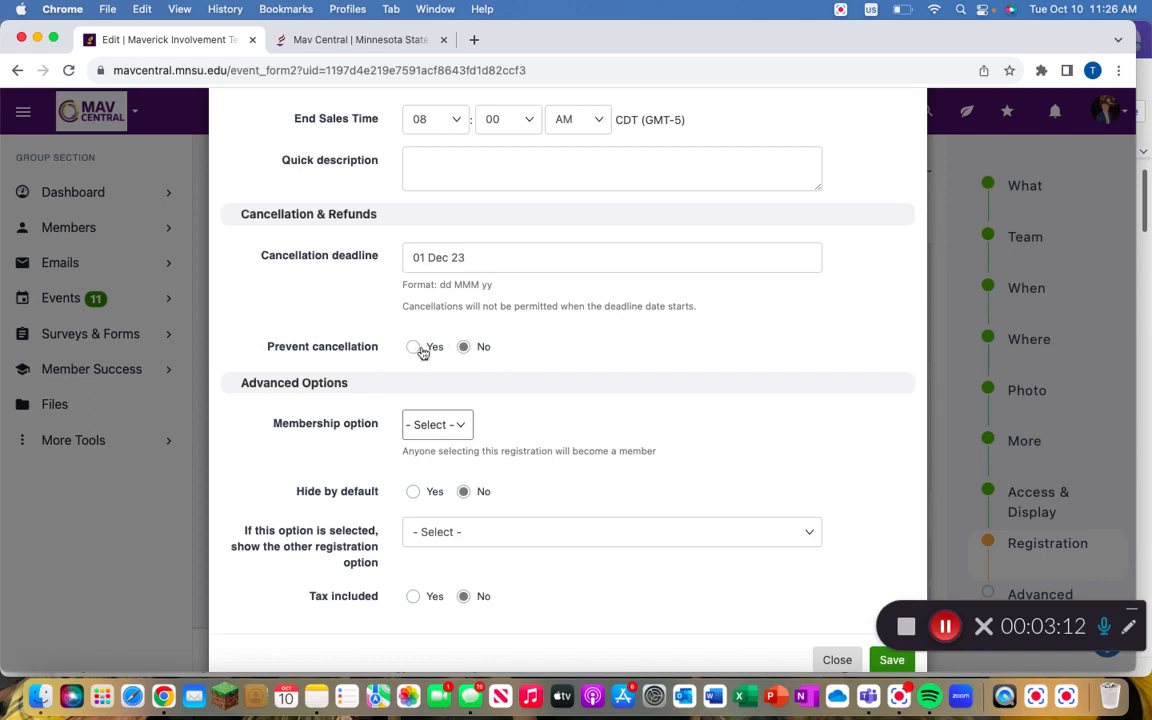
scroll(516, 387, down, 1)
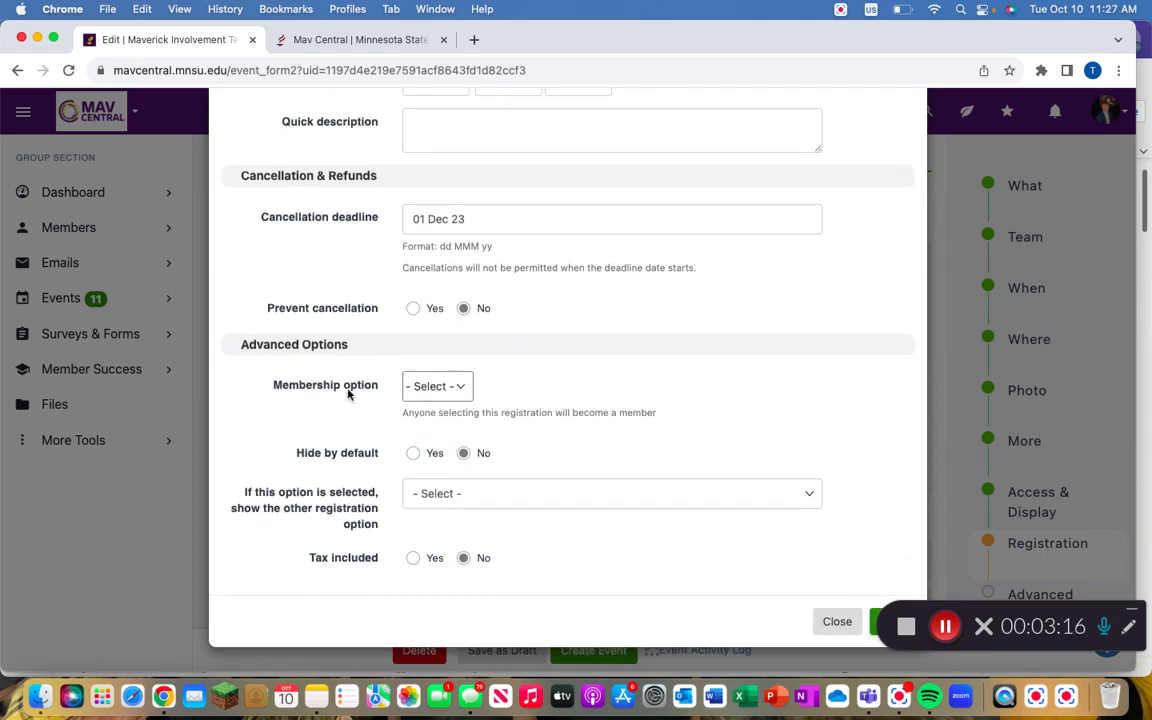
click(461, 389)
click(461, 389)
click(465, 387)
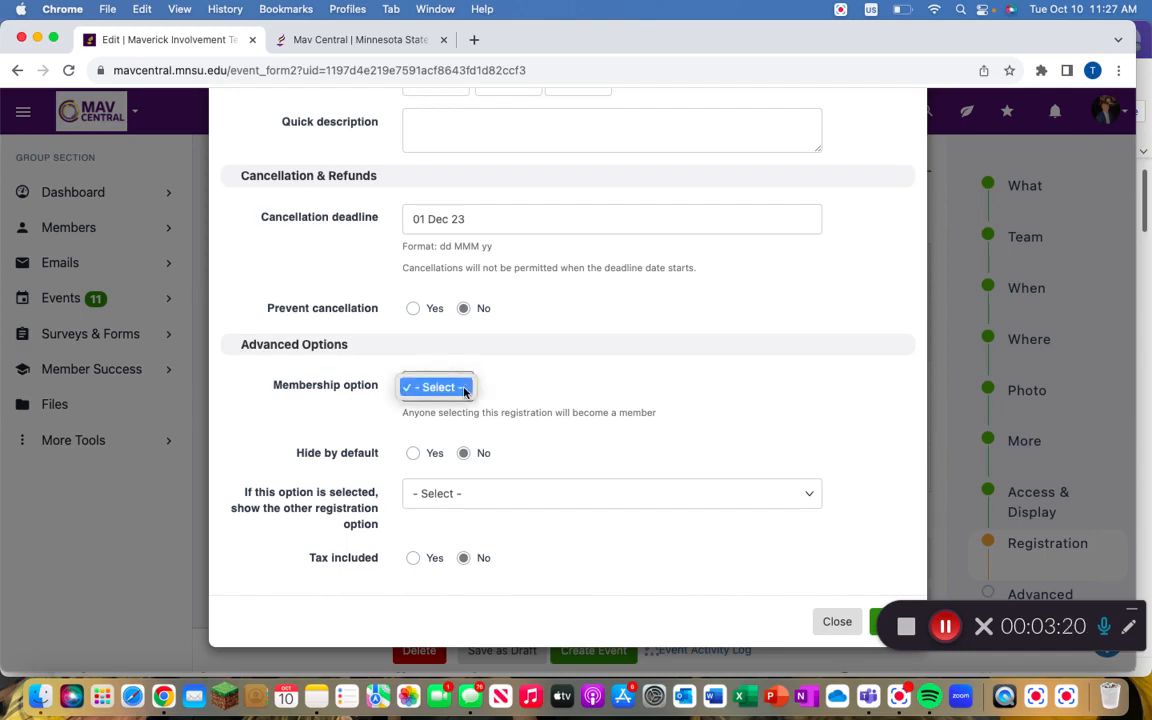
click(459, 396)
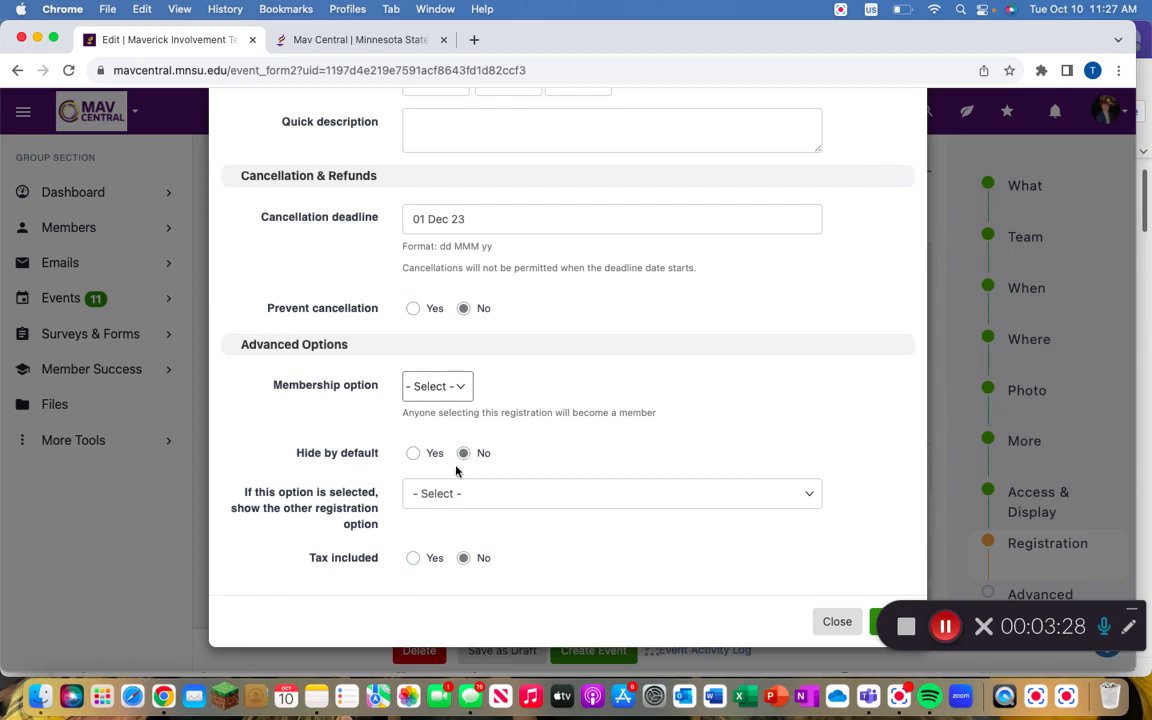
Show the RSVP option when VIP Access is selected, keep Tax included at No, and save the registration option.
click(516, 489)
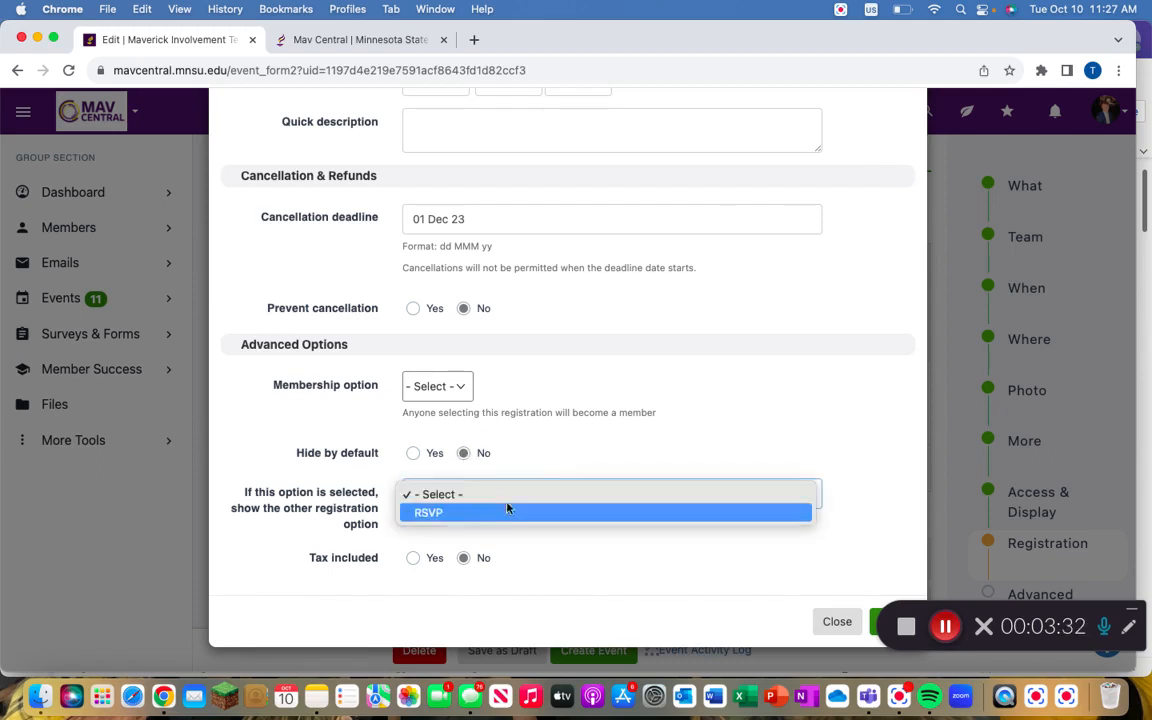
click(504, 511)
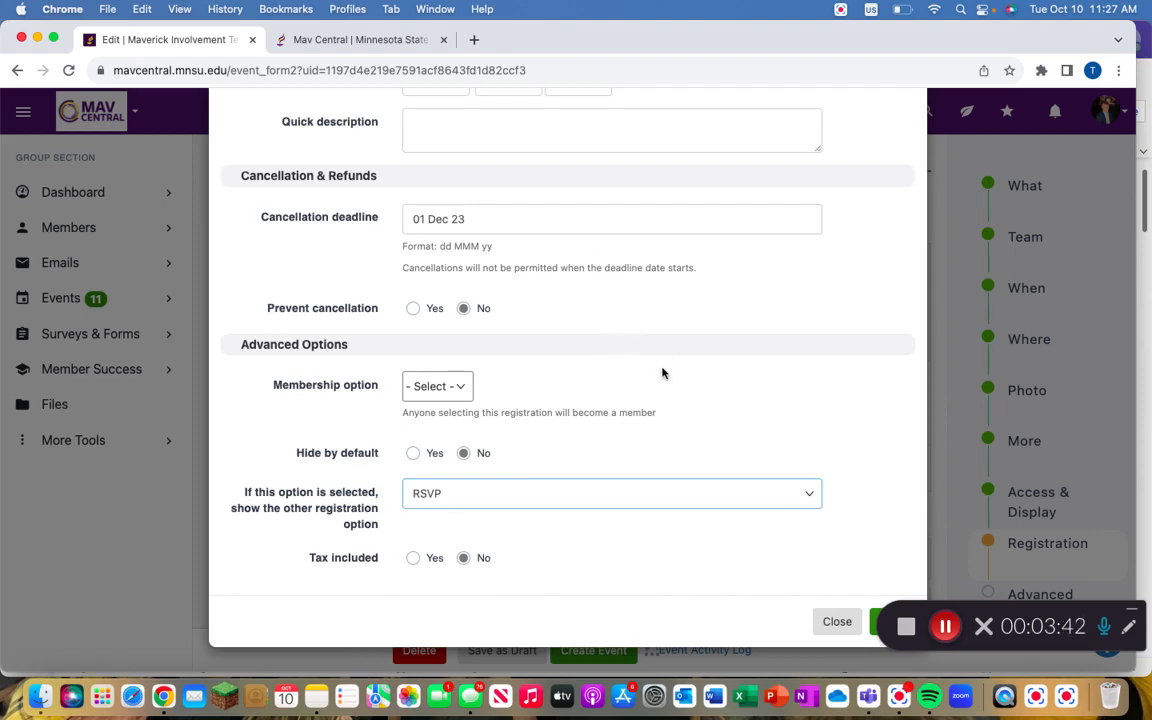
click(433, 561)
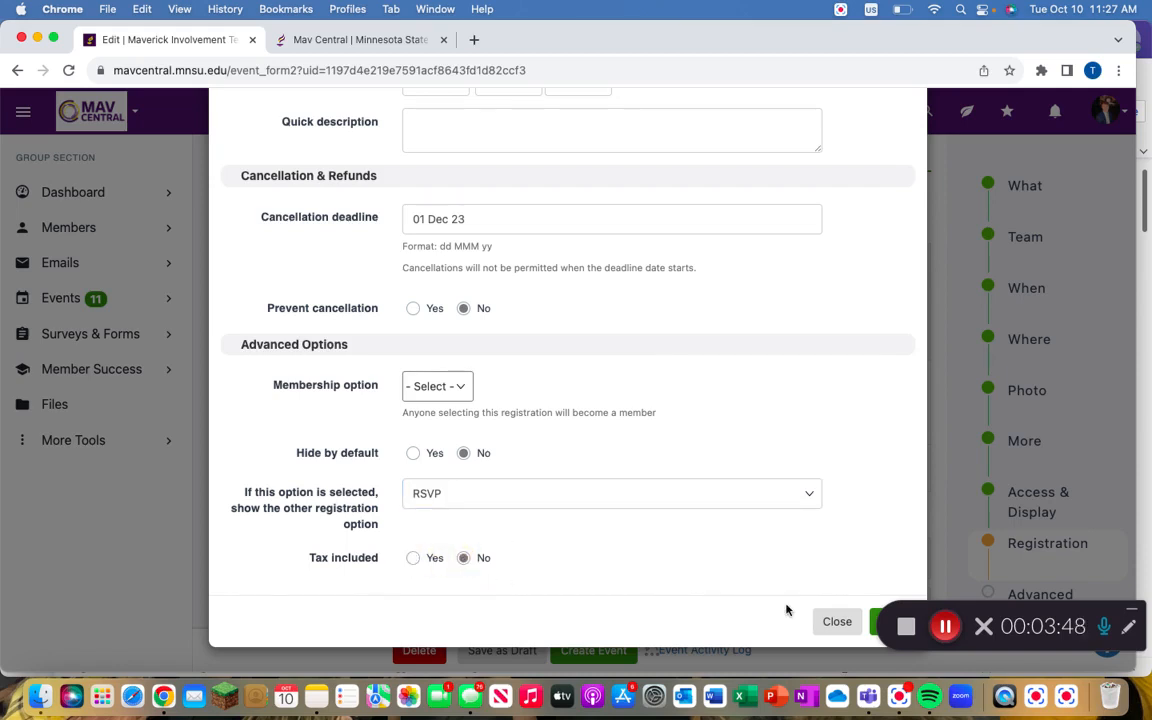
click(874, 623)
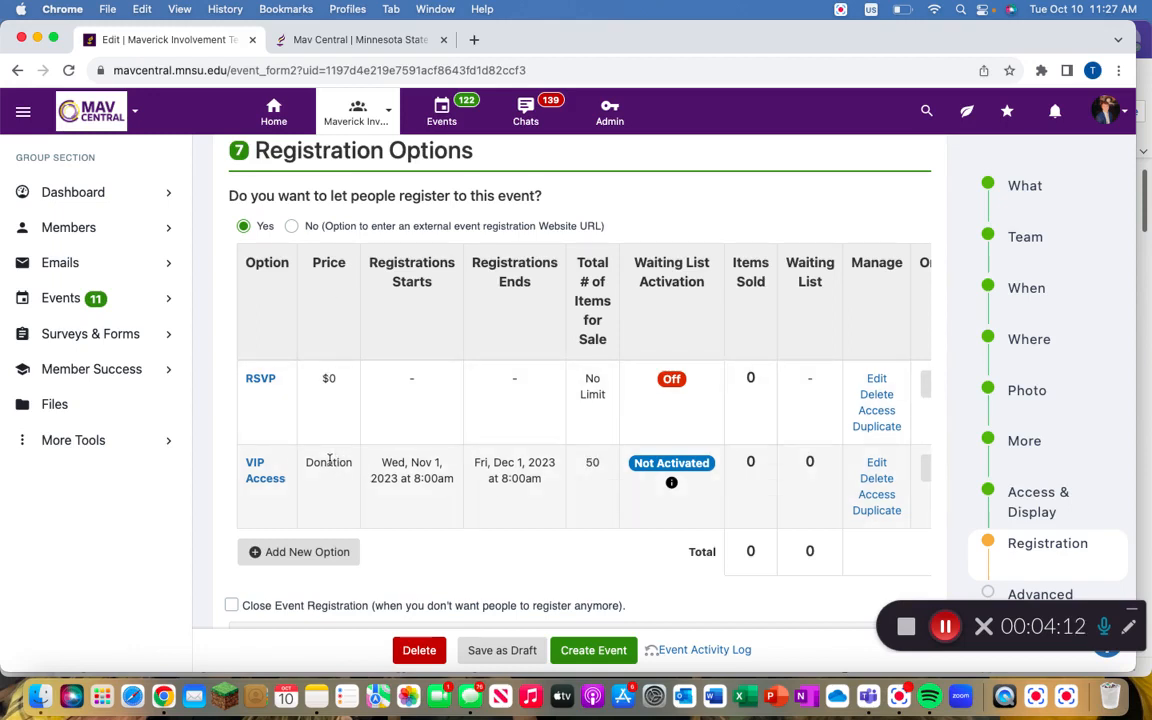
Edit the VIP Access option to a fixed price of 10 with Donation set to No, and save it.
drag(305, 462, 349, 457)
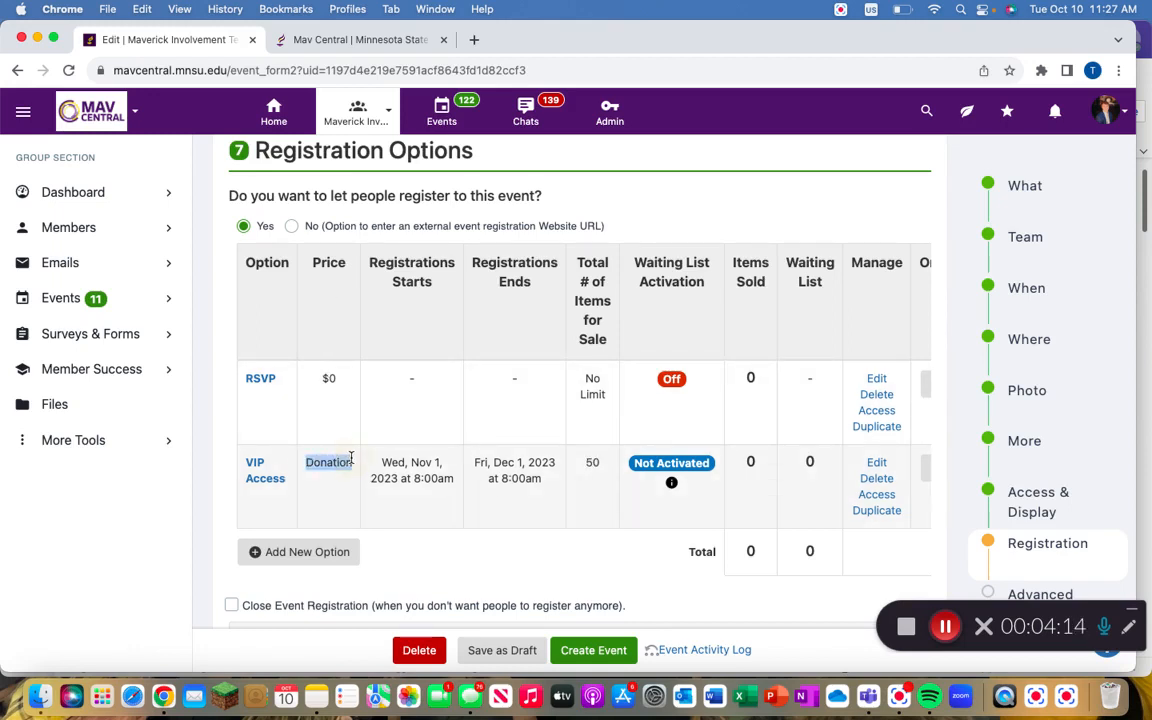
click(351, 458)
click(870, 462)
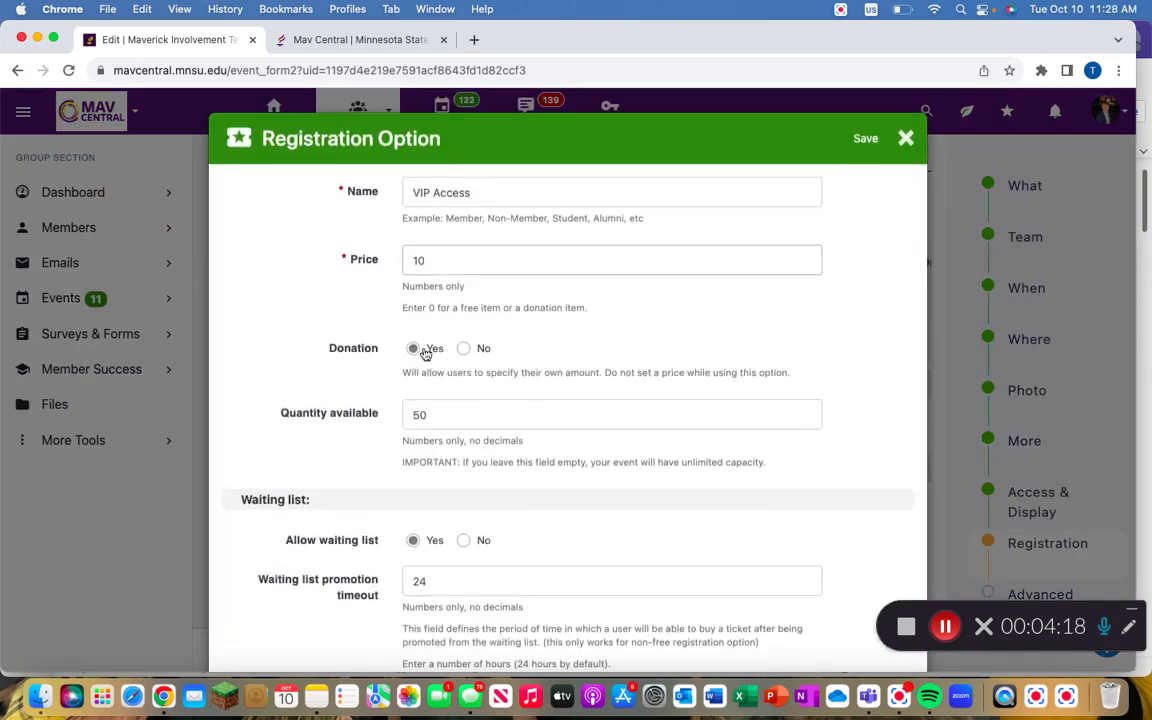
double_click(450, 260)
key(BackSpace)
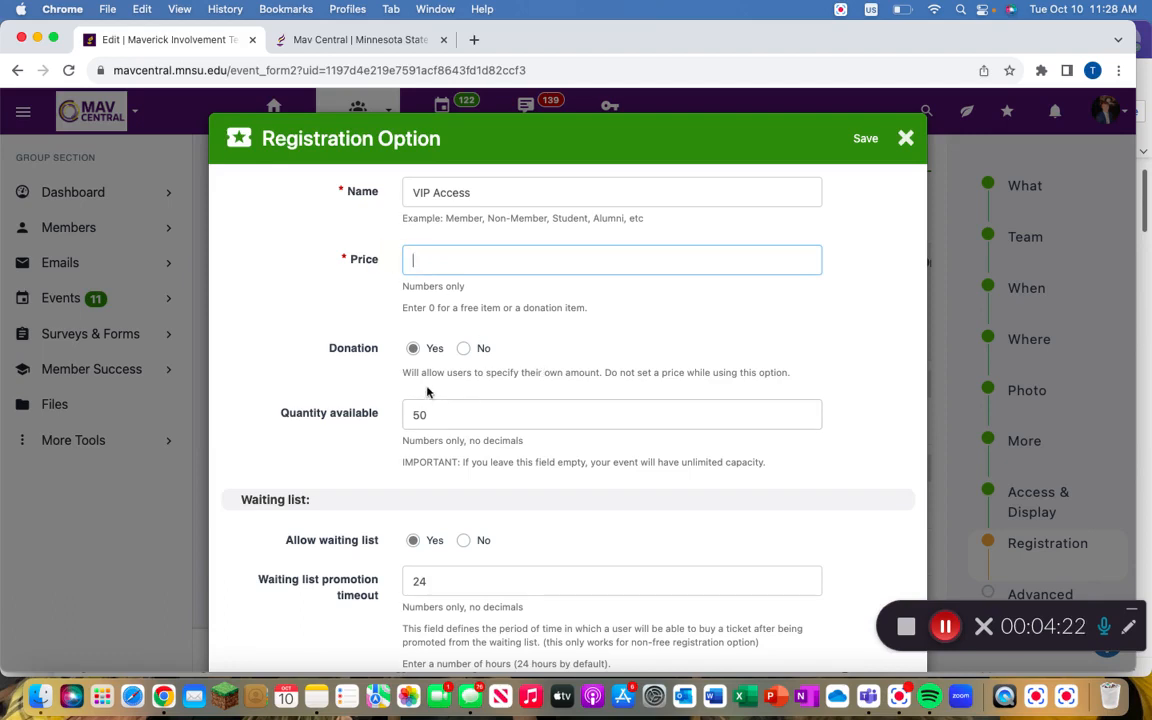
text(10)
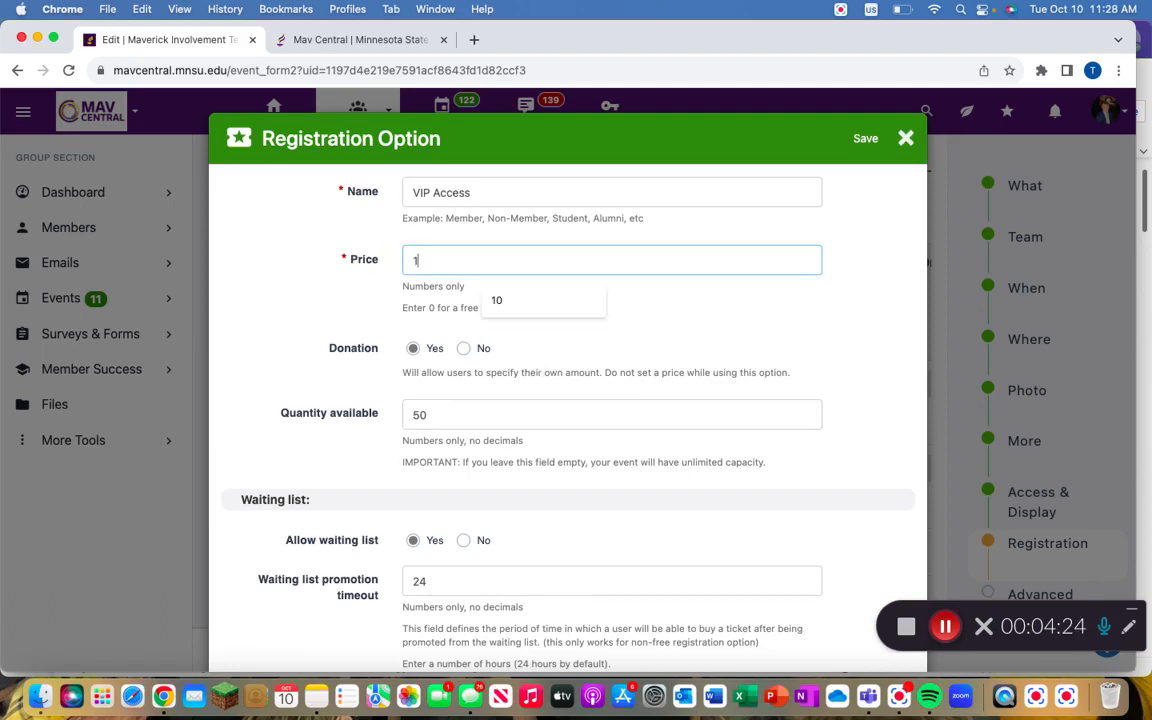
click(466, 348)
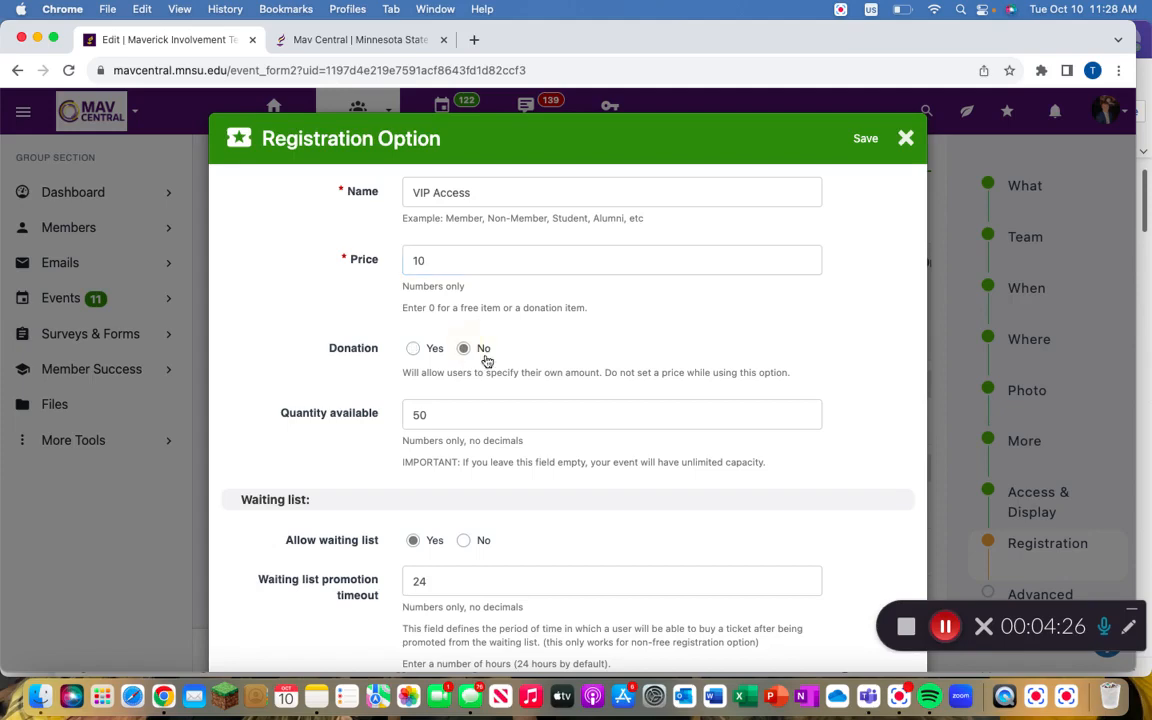
scroll(602, 372, down, 10)
scroll(601, 371, down, 2)
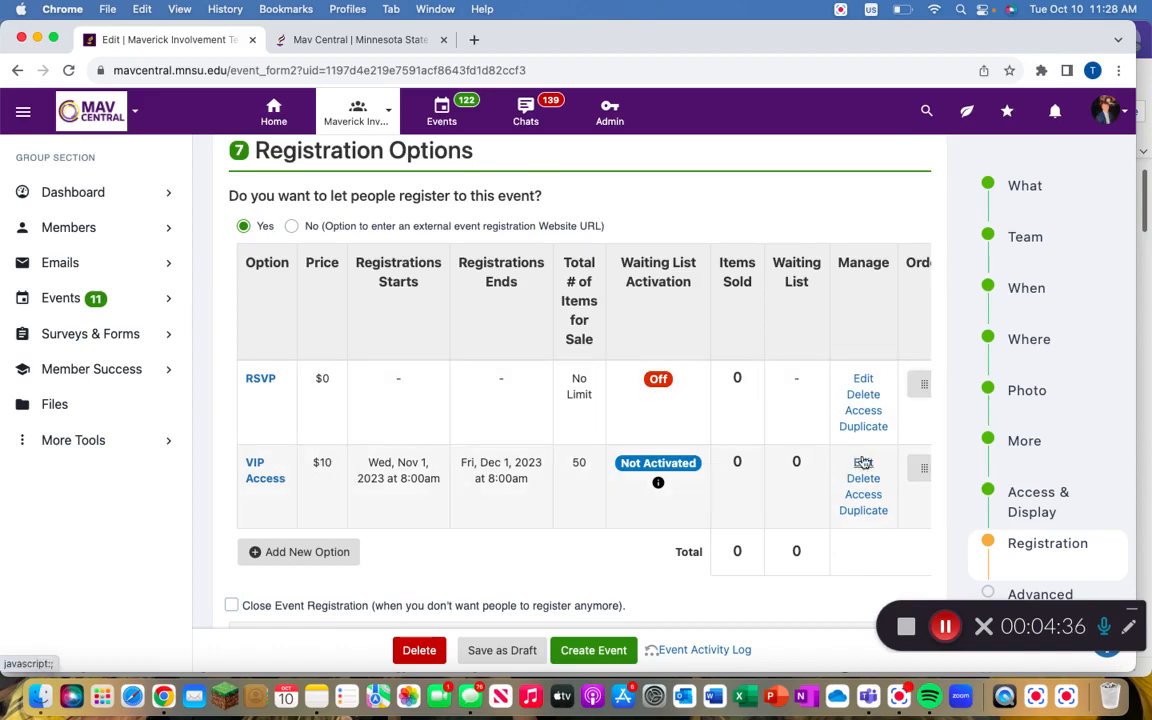
Expand the event's registration open and close date settings and compare them with the registration options table.
scroll(764, 512, down, 2)
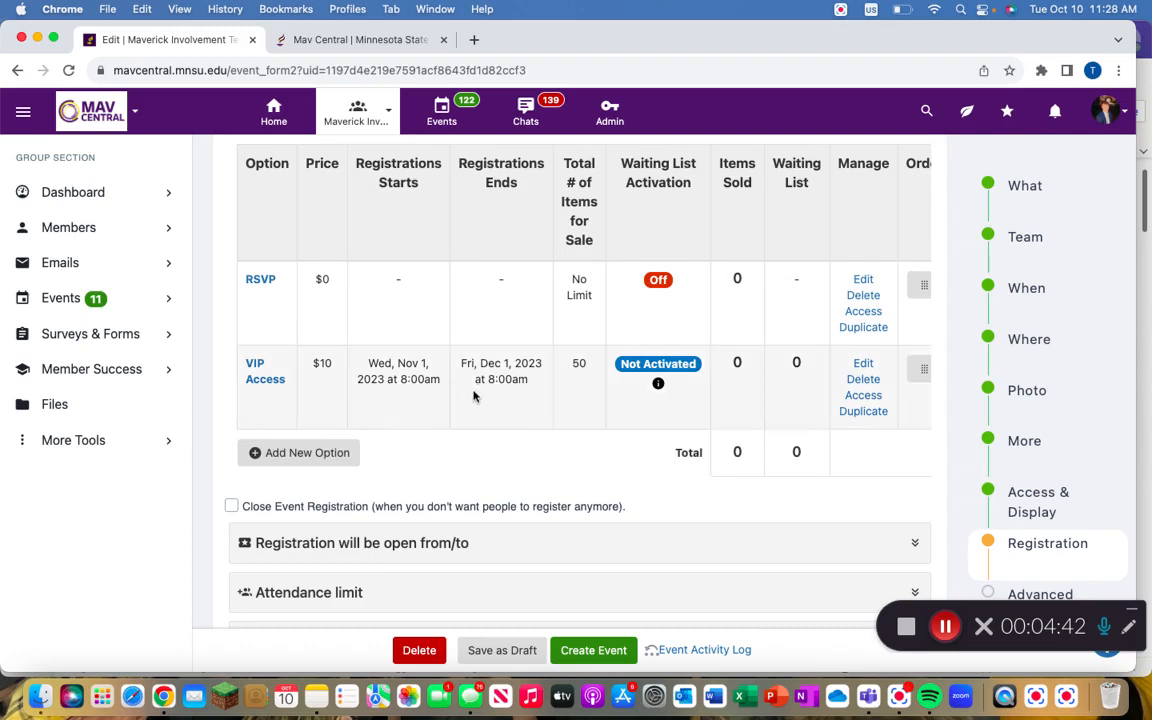
scroll(481, 445, down, 3)
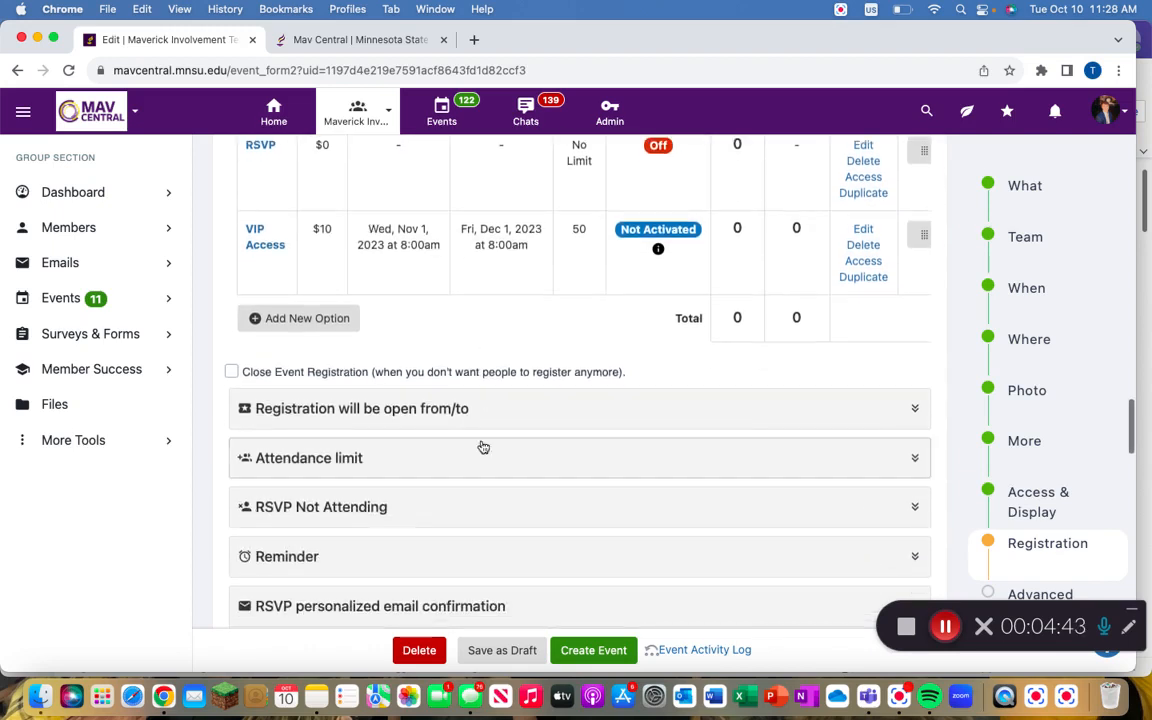
click(916, 407)
scroll(667, 445, down, 1)
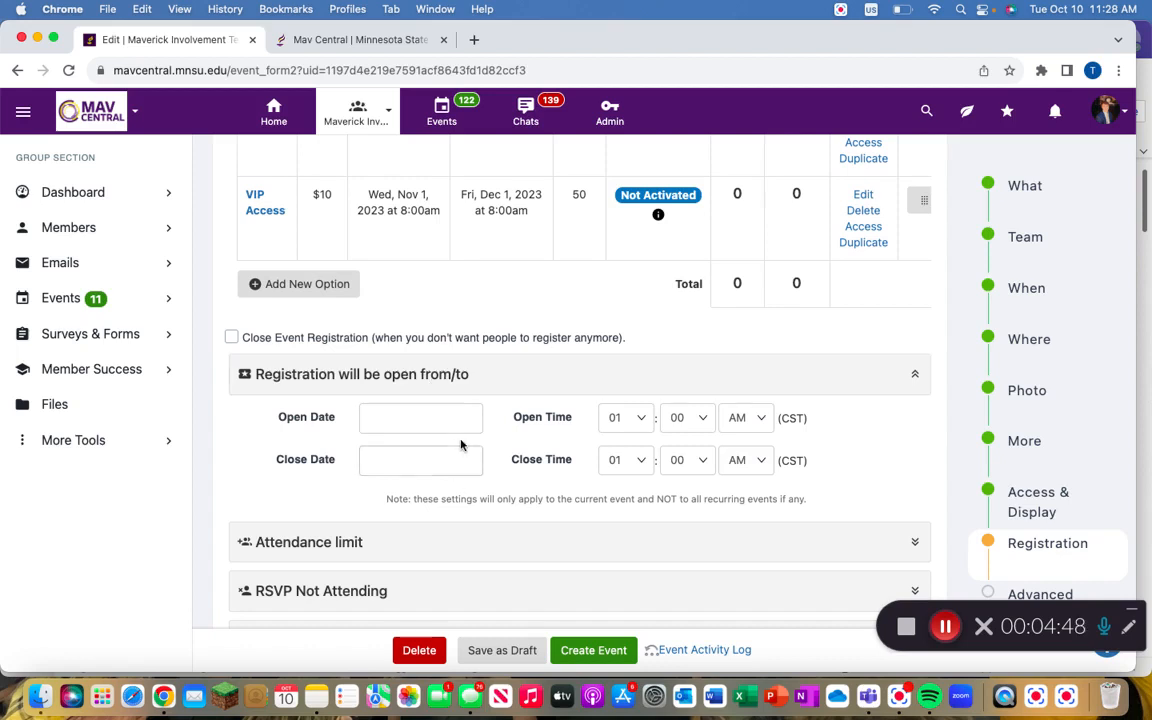
scroll(610, 332, up, 4)
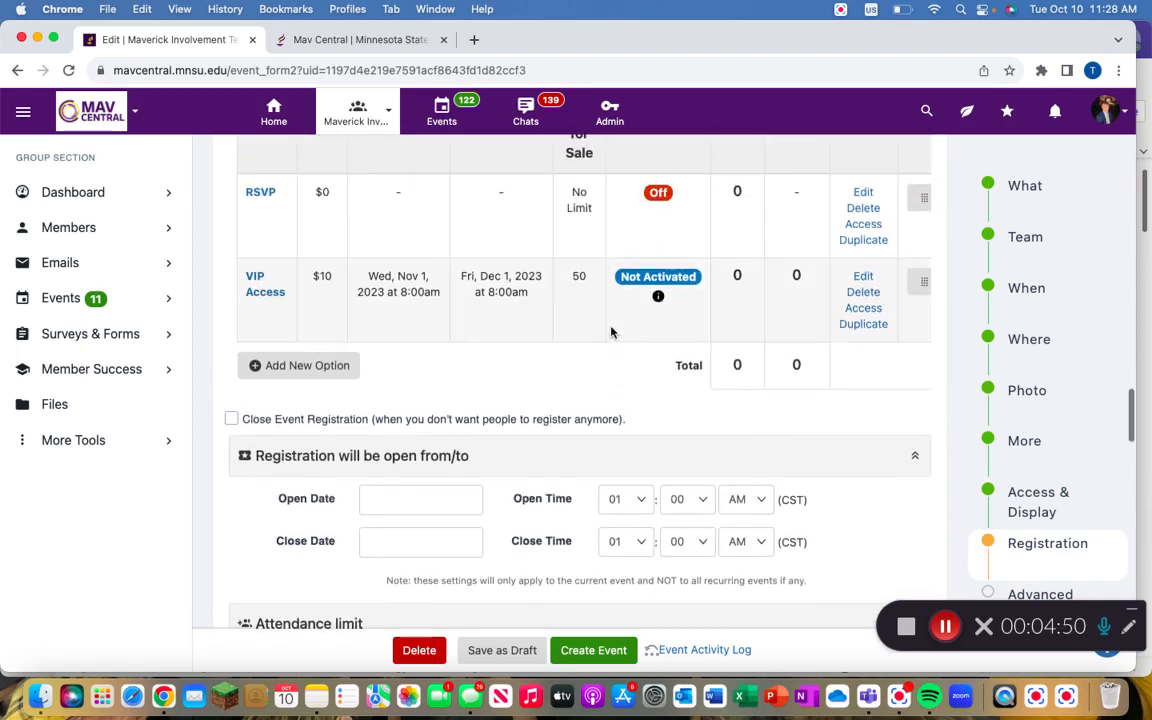
scroll(597, 302, up, 1)
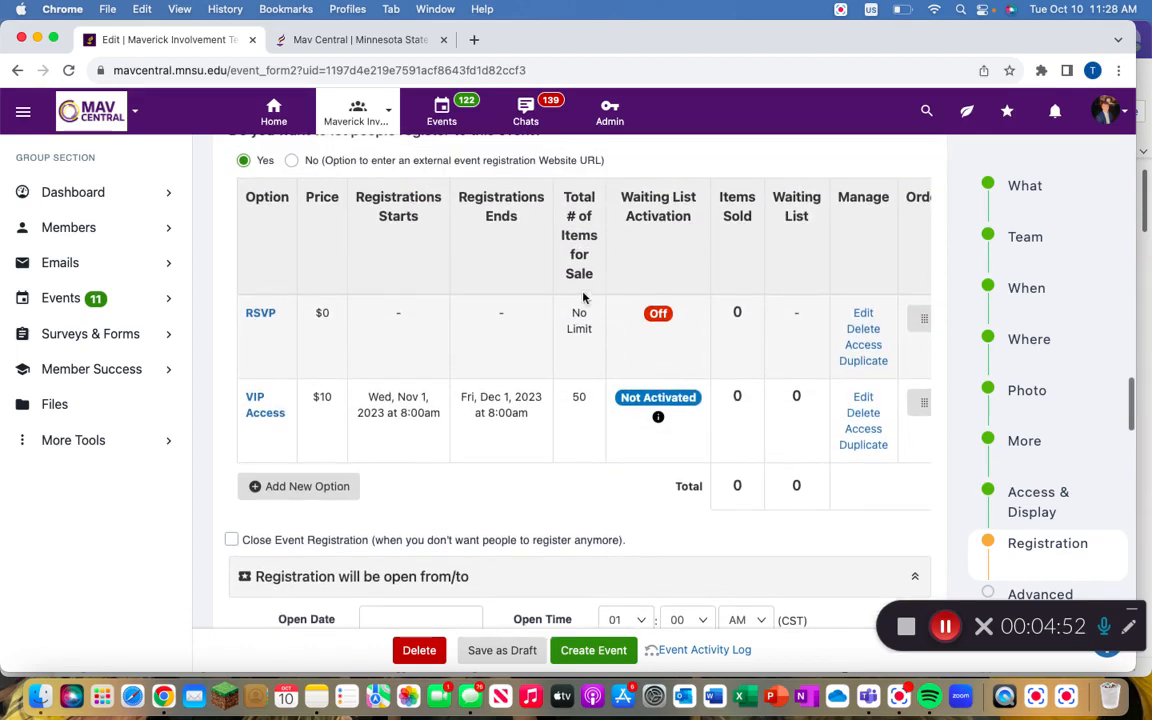
scroll(545, 249, up, 2)
scroll(550, 329, down, 1)
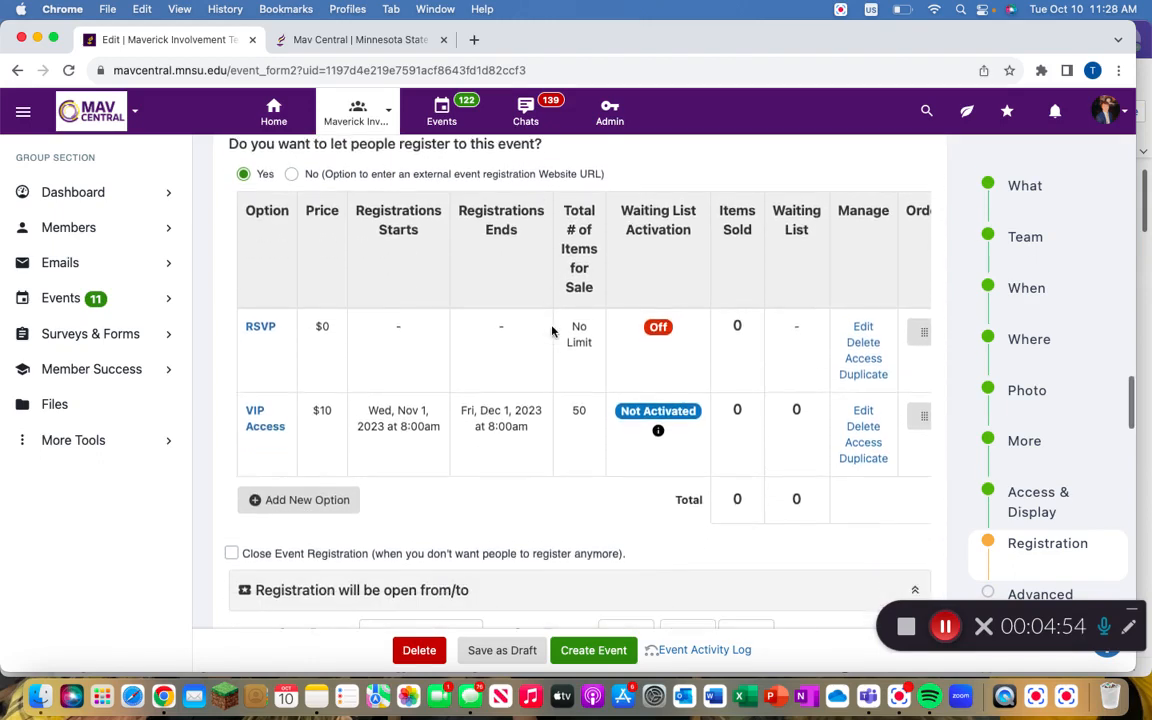